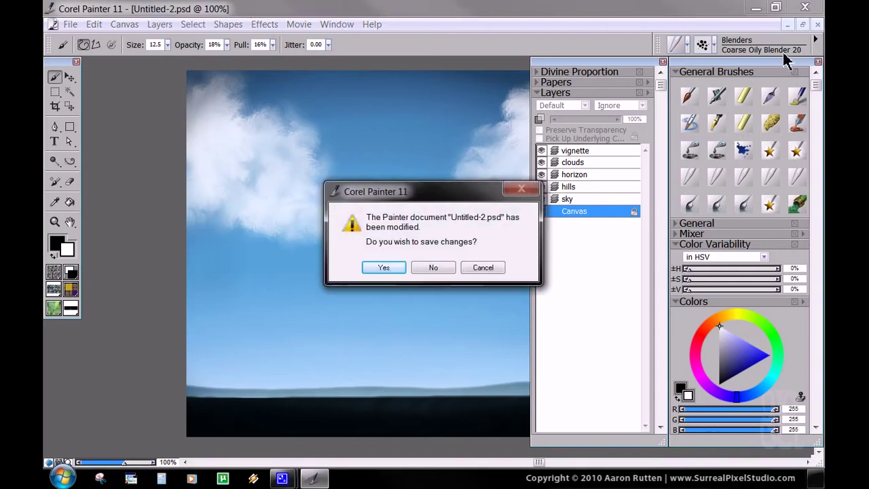
Close the finished cloud painting without saving its changes.
{"action": "left_click", "coordinate": [428, 268]}
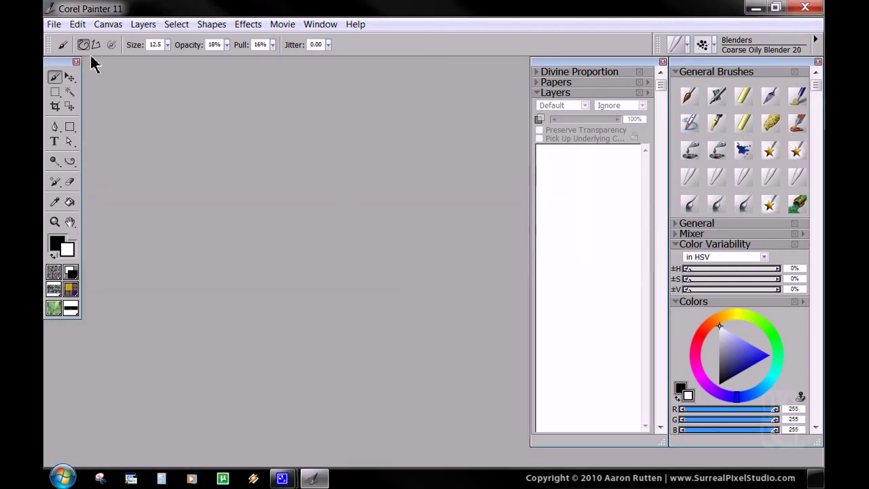
{"action": "left_click", "coordinate": [55, 24]}
{"action": "left_click", "coordinate": [68, 40]}
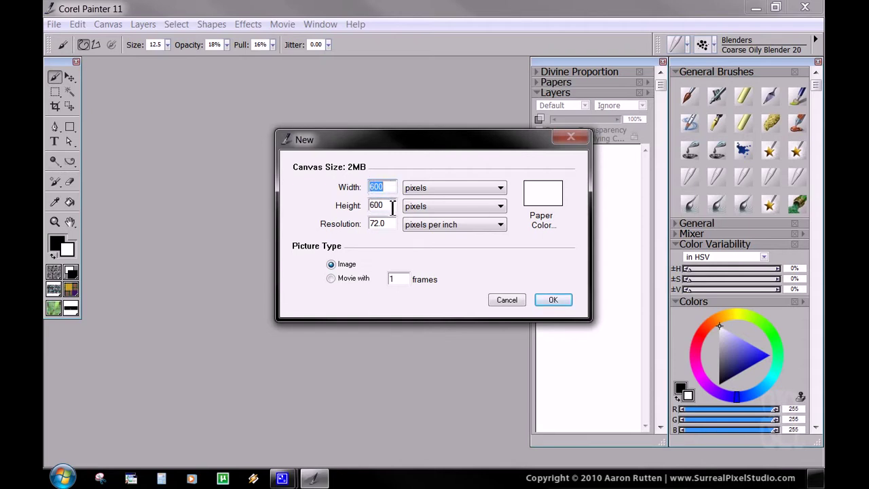
{"action": "left_click", "coordinate": [438, 197]}
{"action": "left_click", "coordinate": [440, 214]}
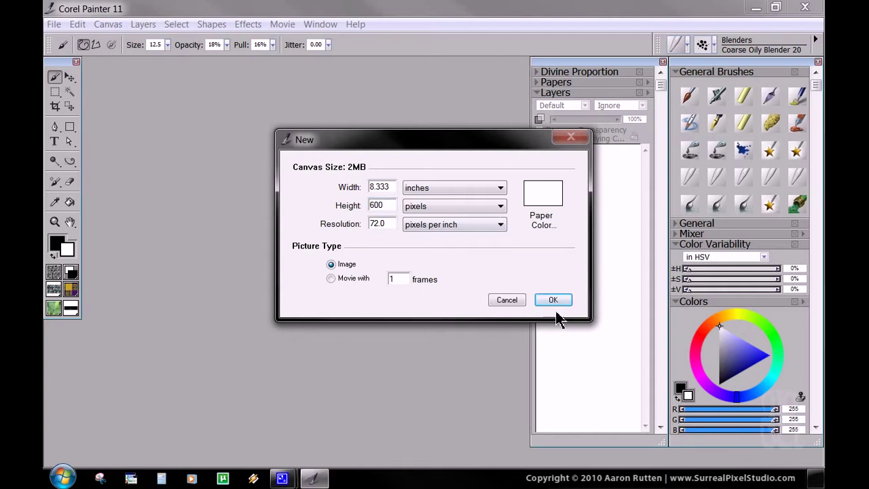
{"action": "left_click", "coordinate": [507, 300]}
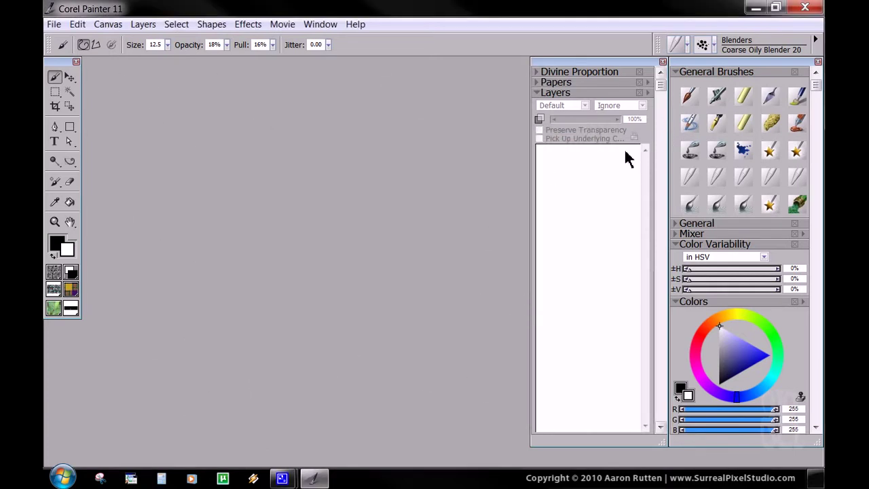
Create a new 600 by 600 pixel image at 72 pixels per inch and maximize its window.
{"action": "left_click", "coordinate": [58, 27]}
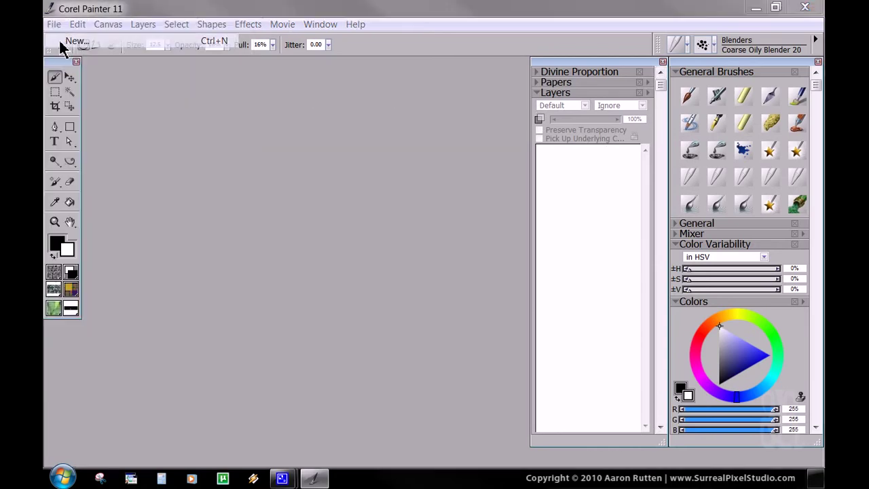
{"action": "left_click", "coordinate": [68, 53]}
{"action": "left_click", "coordinate": [552, 300]}
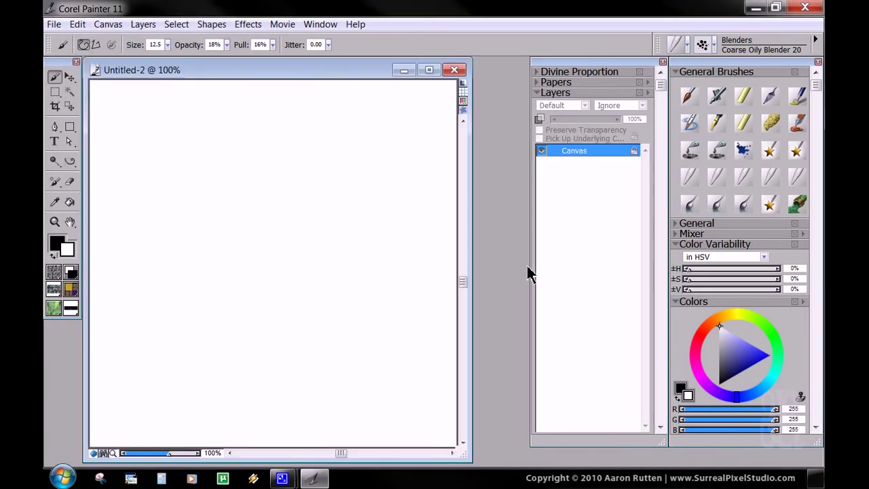
{"action": "double_click", "coordinate": [340, 75]}
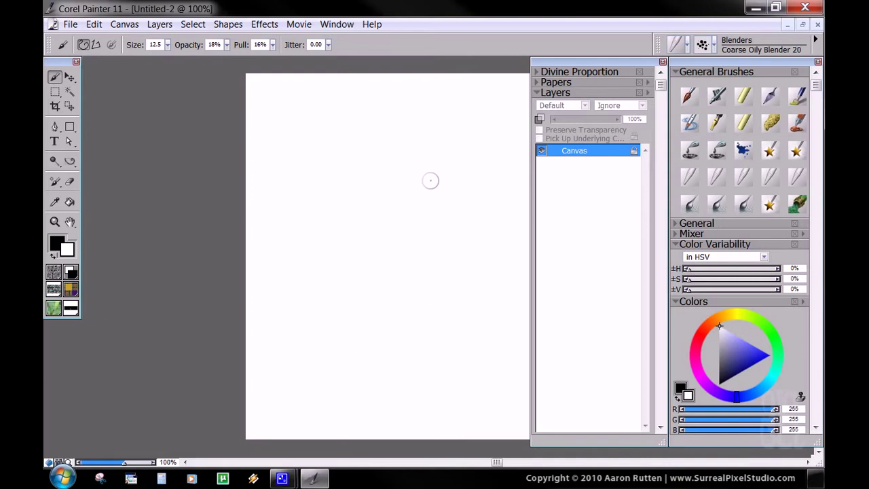
{"action": "left_click_drag", "start_coordinate": [431, 180], "coordinate": [326, 215]}
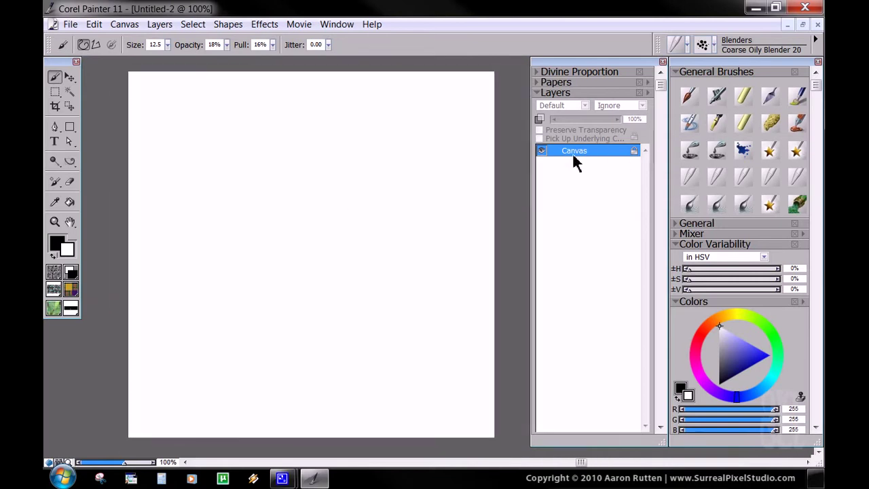
Fill the whole canvas with a medium sky blue, RGB 81, 159, 231, using the Paint Bucket.
{"action": "left_click", "coordinate": [70, 202]}
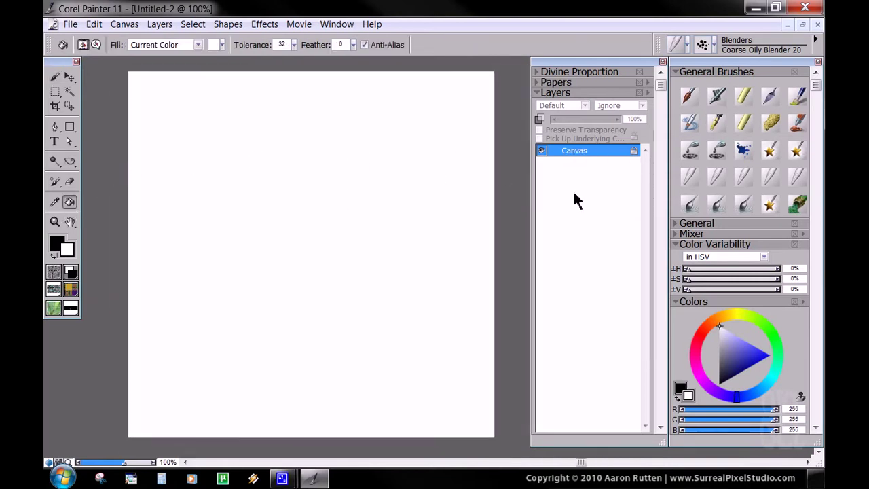
{"action": "left_click_drag", "start_coordinate": [754, 396], "coordinate": [759, 391]}
{"action": "left_click", "coordinate": [749, 349]}
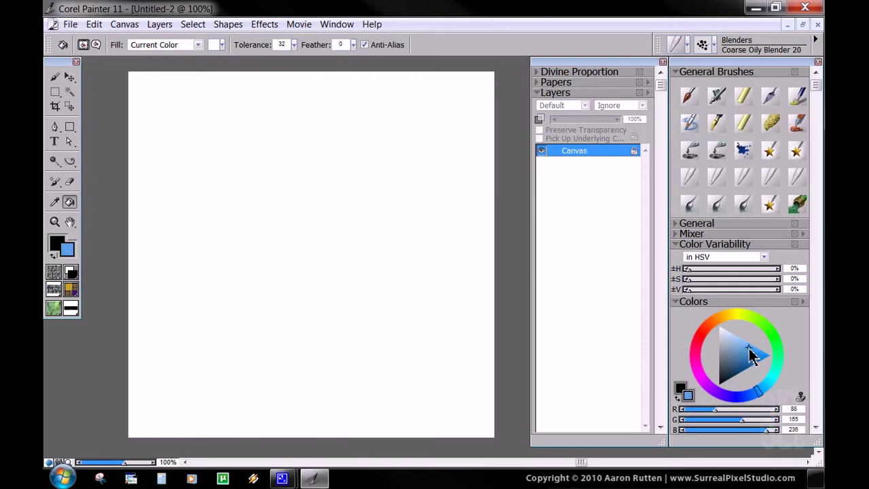
{"action": "left_click", "coordinate": [749, 350]}
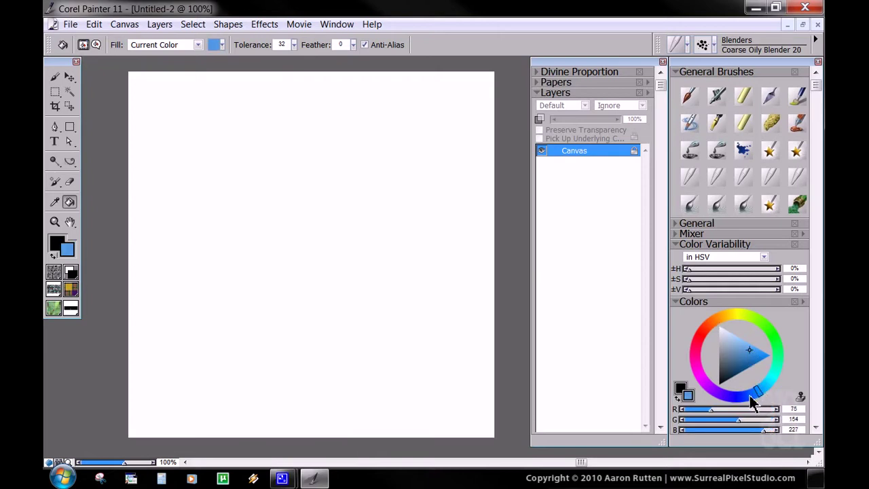
{"action": "left_click", "coordinate": [749, 351]}
{"action": "left_click", "coordinate": [752, 351]}
{"action": "left_click_drag", "start_coordinate": [752, 351], "coordinate": [754, 353]}
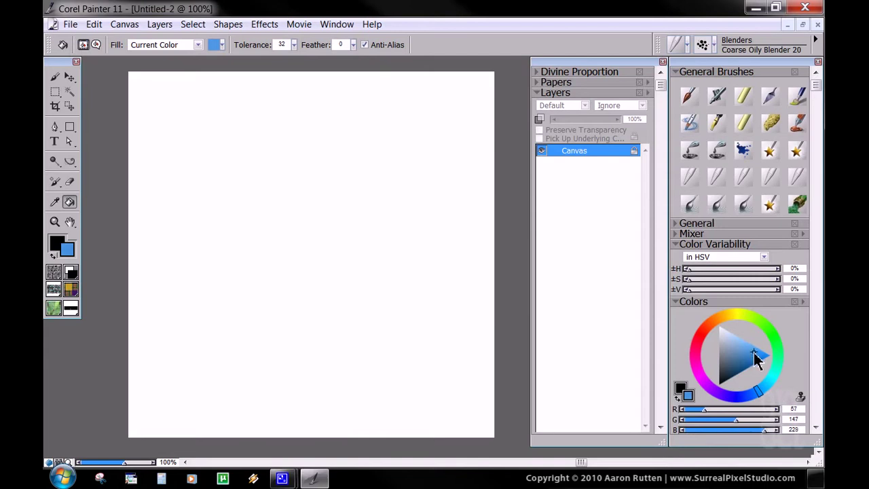
{"action": "left_click", "coordinate": [756, 352]}
{"action": "left_click", "coordinate": [307, 221]}
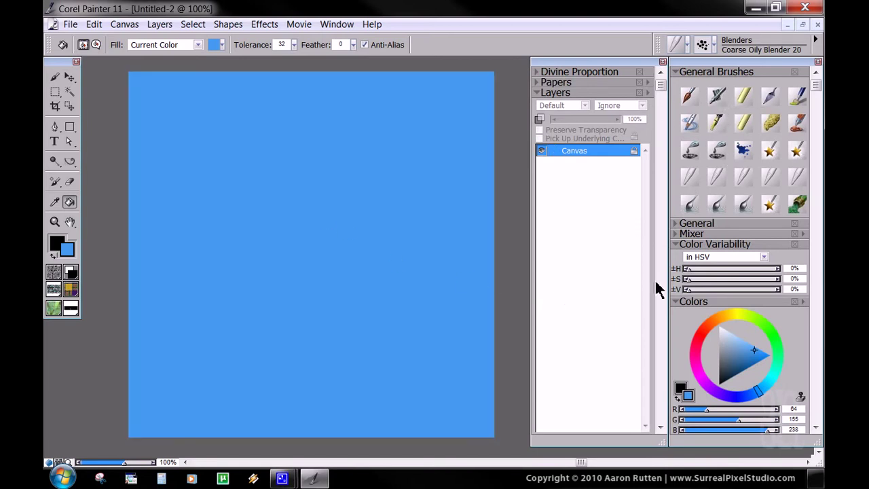
{"action": "left_click", "coordinate": [751, 350]}
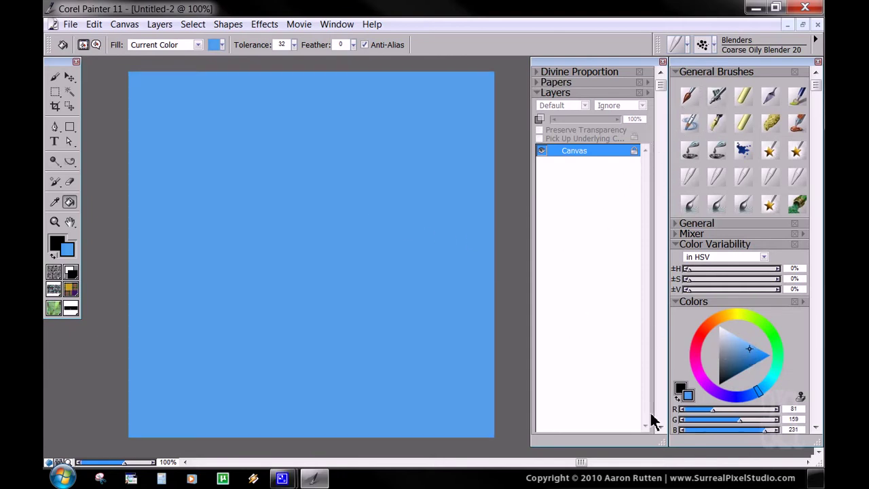
Darken the upper part of the sky with dark blue, RGB 18, 52, 96, using the Digital Airbrush at size 93.5.
{"action": "key", "text": "b"}
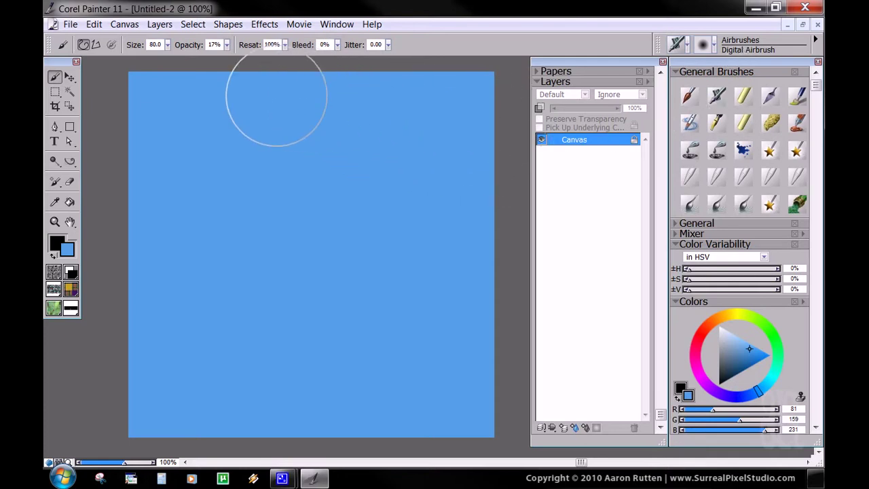
{"action": "left_click_drag", "start_coordinate": [232, 173], "coordinate": [239, 178]}
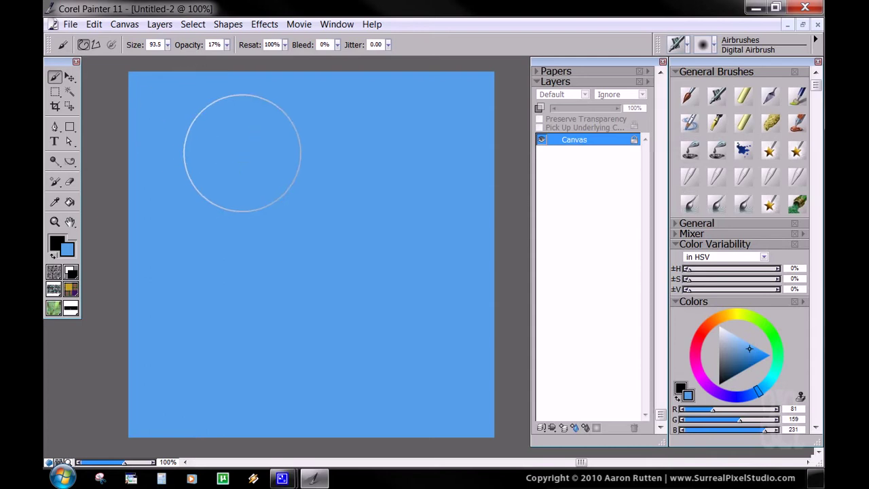
{"action": "left_click", "coordinate": [736, 370]}
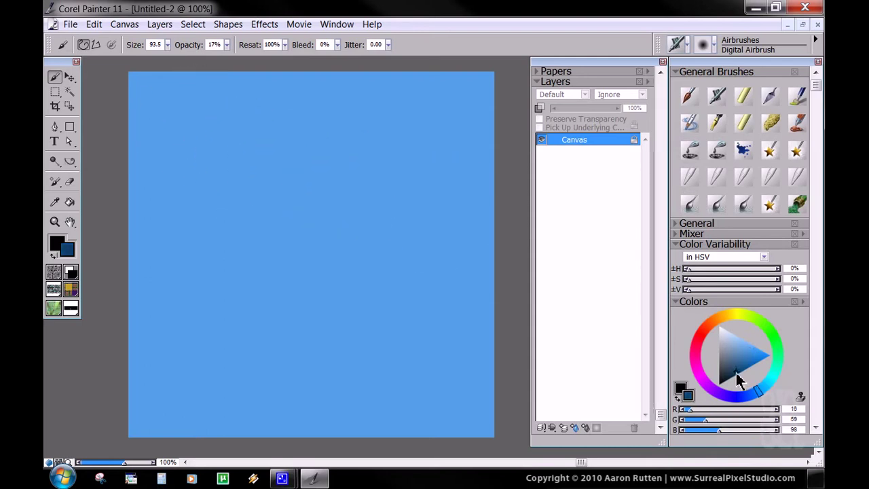
{"action": "left_click_drag", "start_coordinate": [736, 372], "coordinate": [756, 399]}
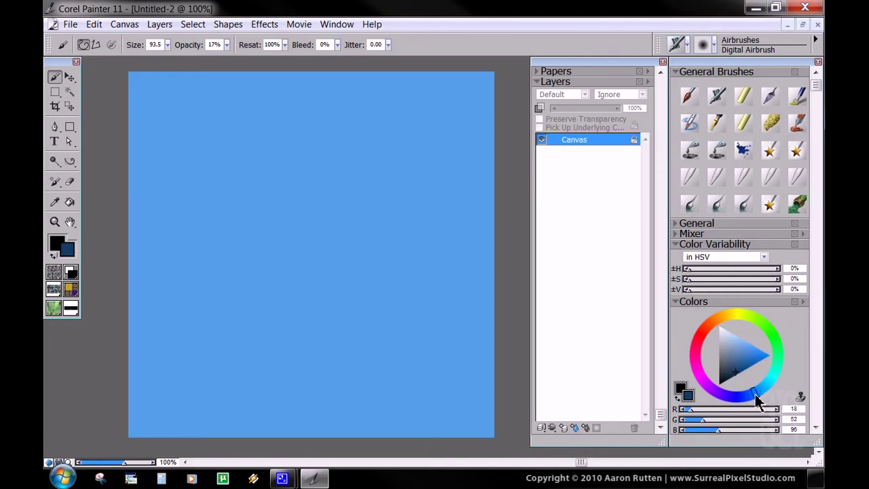
{"action": "key", "text": "Tab"}
{"action": "left_click_drag", "start_coordinate": [214, 95], "coordinate": [254, 131]}
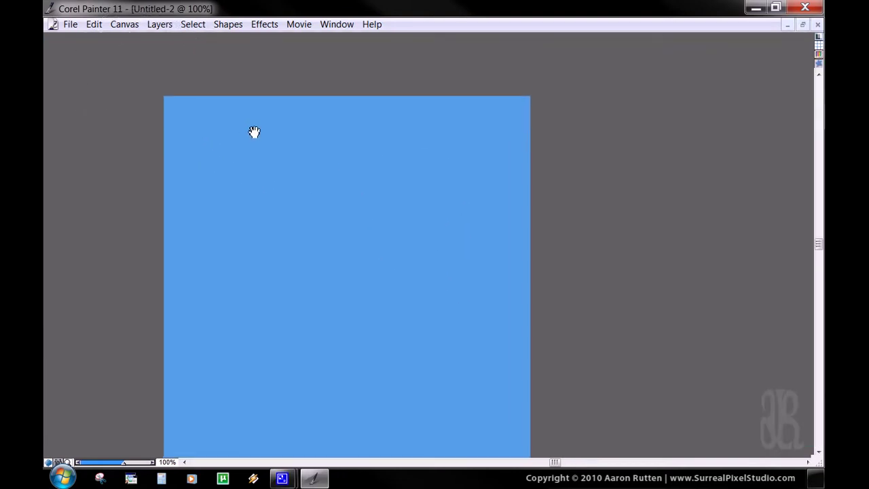
{"action": "mouse_move", "coordinate": [127, 114]}
{"action": "left_mouse_down"}
{"action": "mouse_move", "coordinate": [126, 126]}
{"action": "mouse_move", "coordinate": [516, 116]}
{"action": "mouse_move", "coordinate": [463, 75]}
{"action": "mouse_move", "coordinate": [77, 199]}
{"action": "mouse_move", "coordinate": [194, 161]}
{"action": "mouse_move", "coordinate": [466, 167]}
{"action": "mouse_move", "coordinate": [528, 198]}
{"action": "mouse_move", "coordinate": [195, 155]}
{"action": "mouse_move", "coordinate": [388, 87]}
{"action": "mouse_move", "coordinate": [523, 165]}
{"action": "mouse_move", "coordinate": [522, 246]}
{"action": "mouse_move", "coordinate": [161, 272]}
{"action": "mouse_move", "coordinate": [262, 200]}
{"action": "mouse_move", "coordinate": [536, 93]}
{"action": "mouse_move", "coordinate": [158, 158]}
{"action": "left_mouse_up"}
{"action": "key", "text": "Tab"}
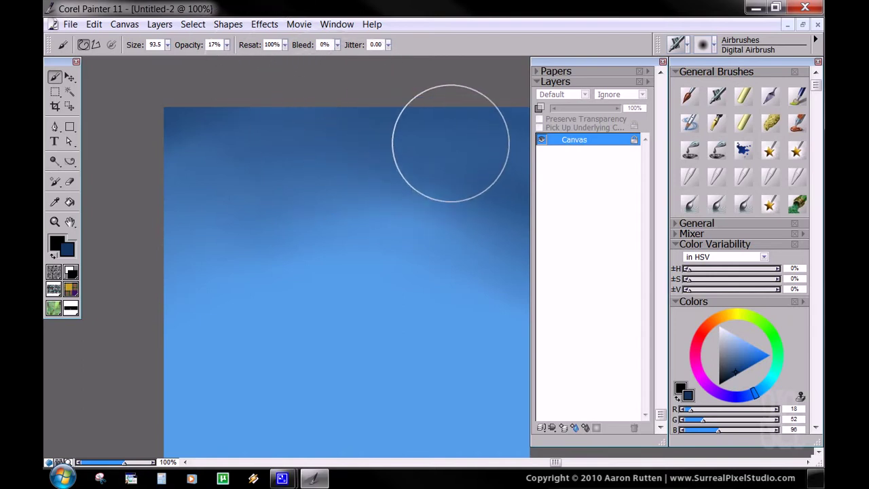
{"action": "key", "text": "Tab"}
{"action": "left_click_drag", "start_coordinate": [452, 115], "coordinate": [485, 174]}
{"action": "key", "text": "Tab"}
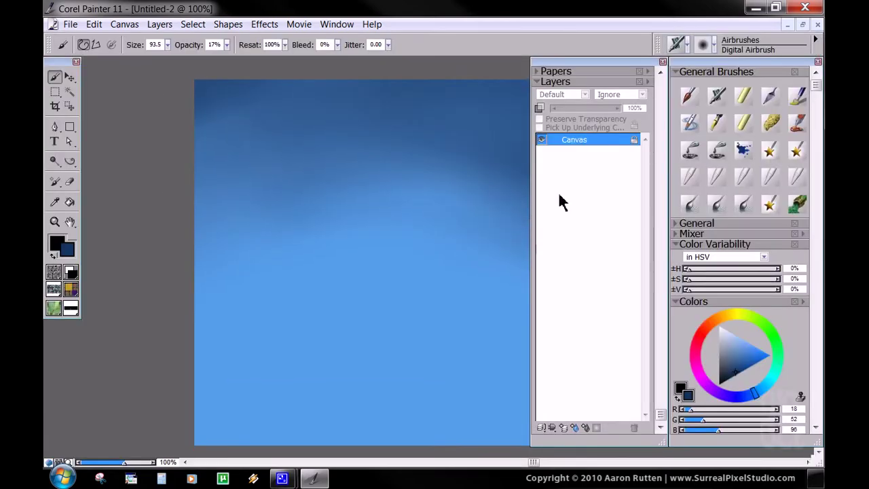
Airbrush light blue, RGB 135, 198, 241, across the lower part of the sky in soft horizontal strokes.
{"action": "left_click", "coordinate": [734, 341]}
{"action": "left_click_drag", "start_coordinate": [733, 341], "coordinate": [732, 339]}
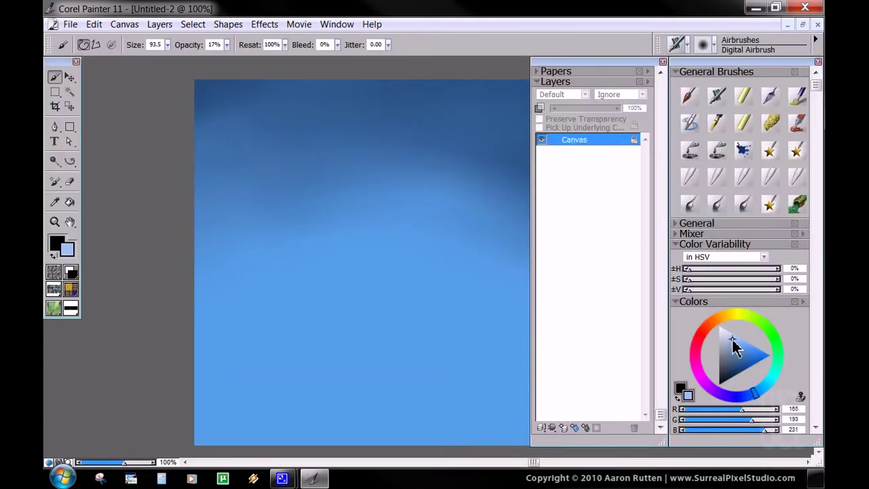
{"action": "left_click_drag", "start_coordinate": [758, 386], "coordinate": [761, 401]}
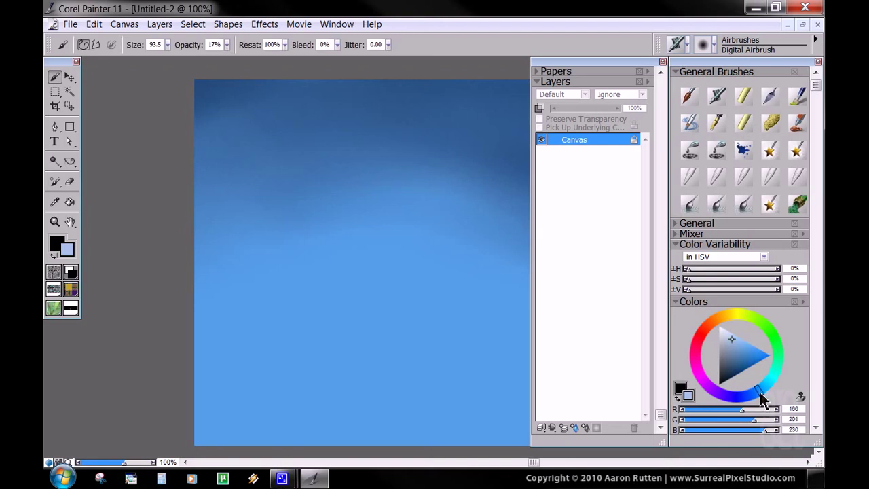
{"action": "left_click", "coordinate": [401, 326], "text": "alt"}
{"action": "left_click_drag", "start_coordinate": [745, 353], "coordinate": [741, 341]}
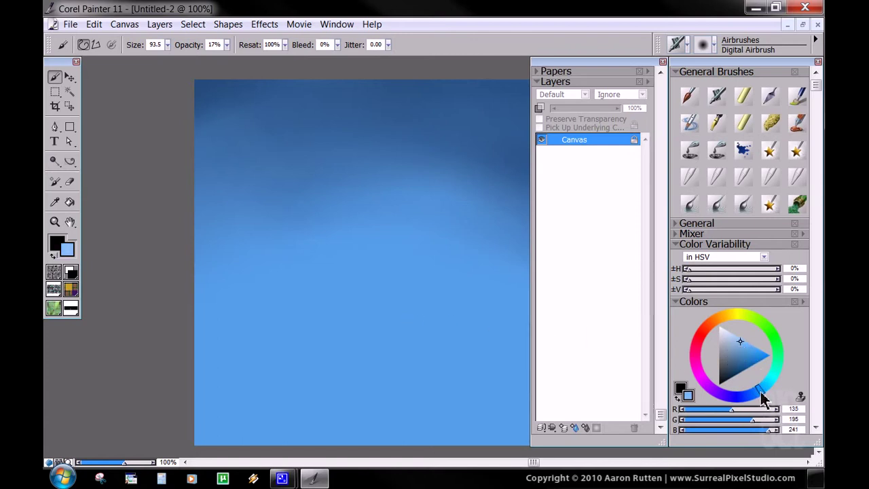
{"action": "key", "text": "Tab"}
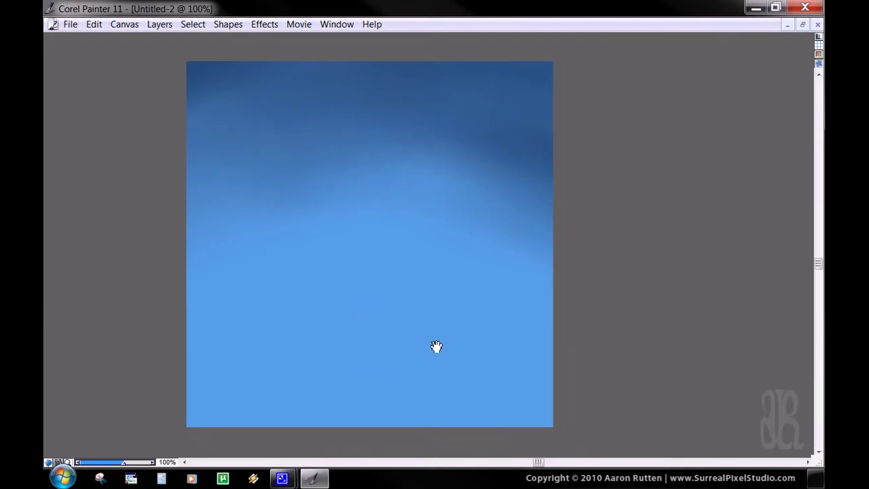
{"action": "left_click_drag", "start_coordinate": [434, 345], "coordinate": [414, 278]}
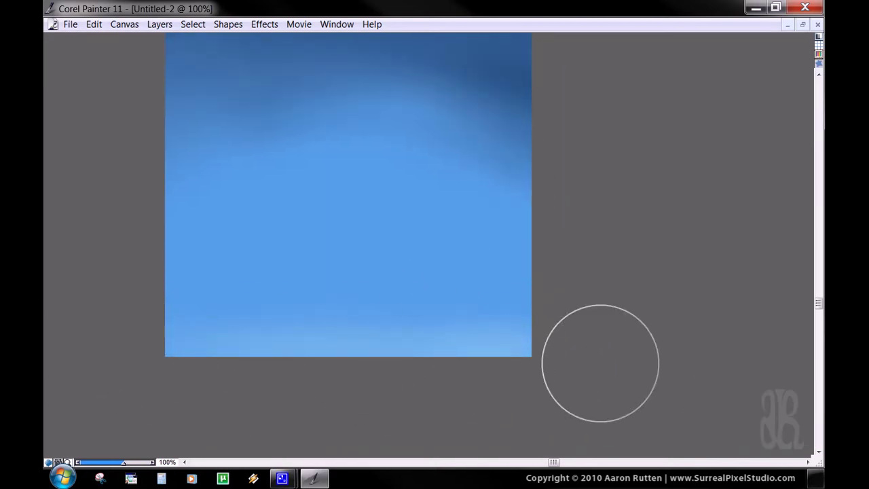
{"action": "left_click_drag", "start_coordinate": [448, 323], "coordinate": [173, 319]}
{"action": "mouse_move", "coordinate": [407, 319]}
{"action": "left_mouse_down"}
{"action": "mouse_move", "coordinate": [143, 277]}
{"action": "mouse_move", "coordinate": [177, 264]}
{"action": "left_mouse_up"}
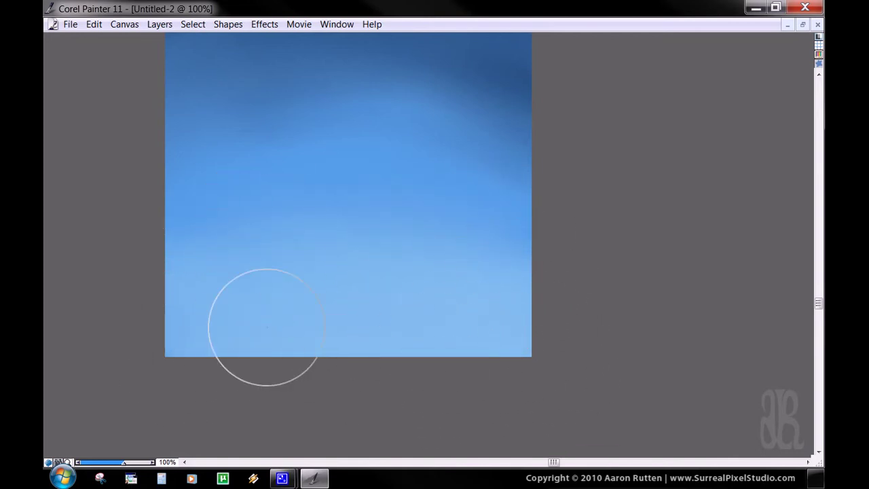
Airbrush a paler blue, RGB 173, 219, 251, along the bottom edge of the sky.
{"action": "key", "text": "Tab"}
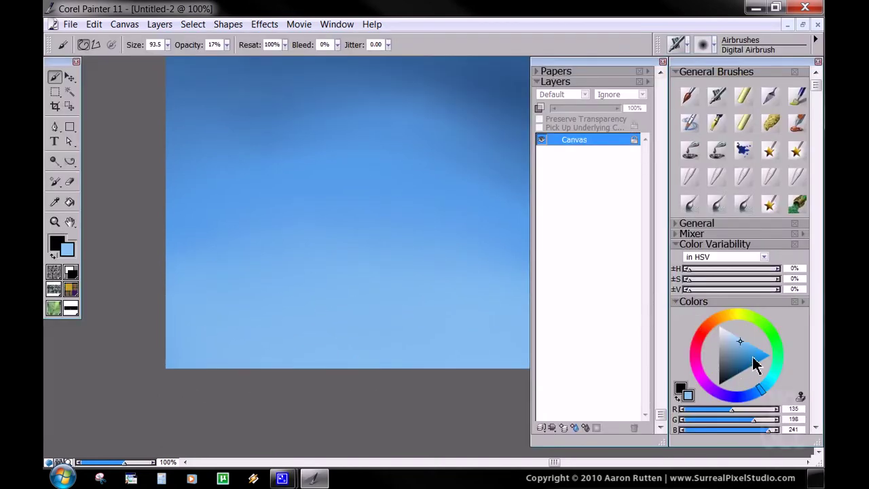
{"action": "left_click_drag", "start_coordinate": [739, 351], "coordinate": [734, 335]}
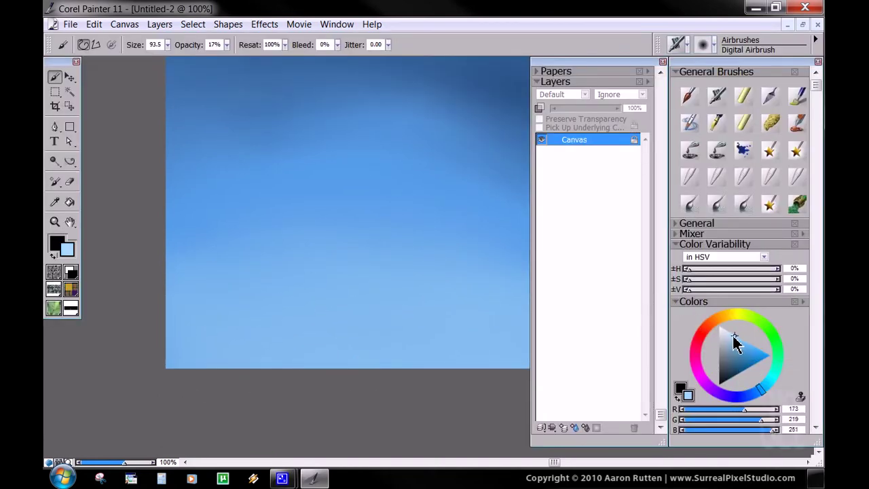
{"action": "key", "text": "Tab"}
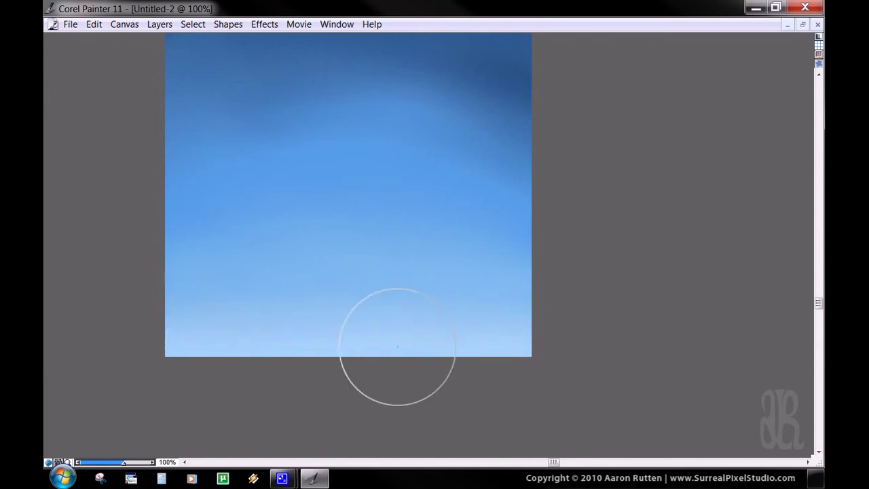
Airbrush a warm haze along the bottom edge of the sky with pale orange and a lighter cream, RGB 247, 236, 223.
{"action": "key", "text": "Tab"}
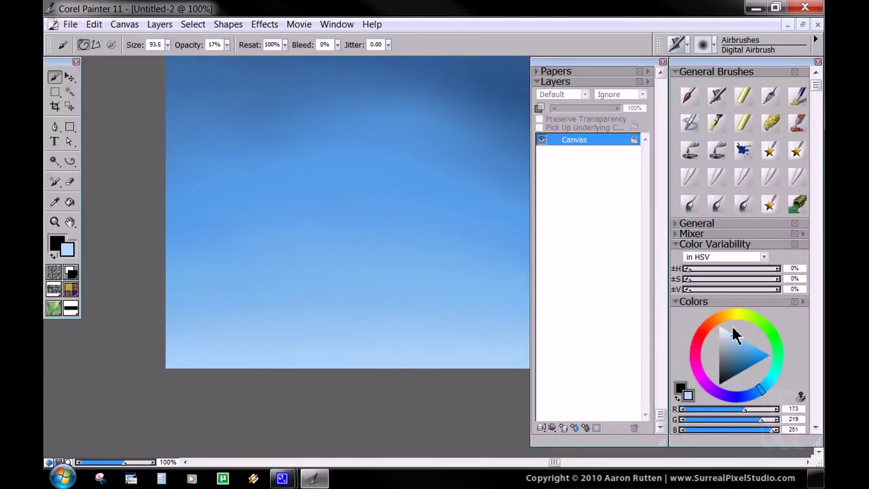
{"action": "left_click", "coordinate": [720, 317]}
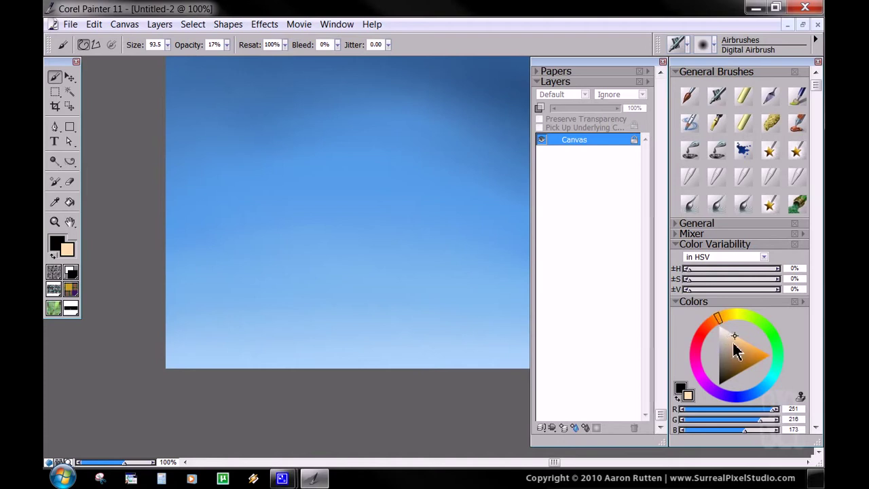
{"action": "left_click", "coordinate": [731, 335]}
{"action": "key", "text": "Tab"}
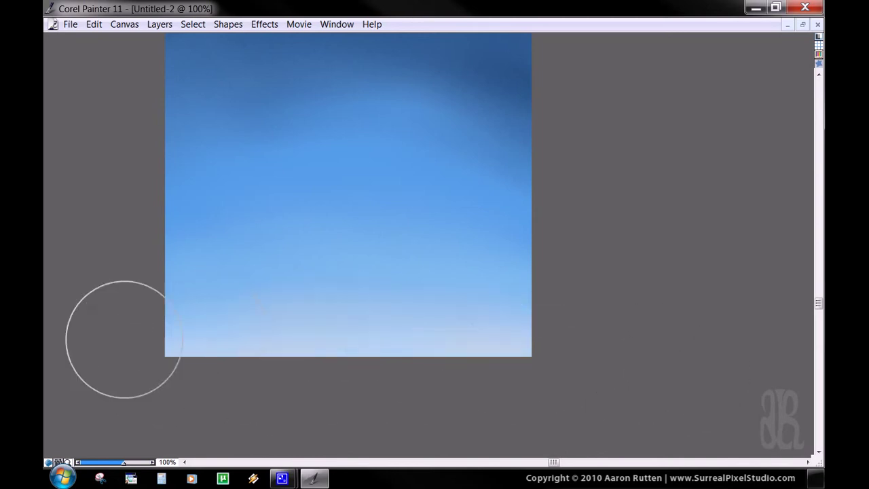
{"action": "key", "text": "Tab"}
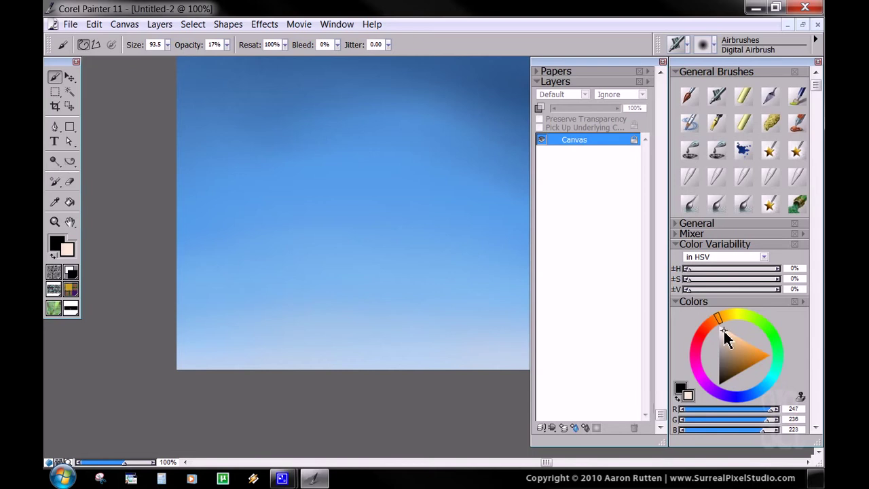
{"action": "key", "text": "Tab"}
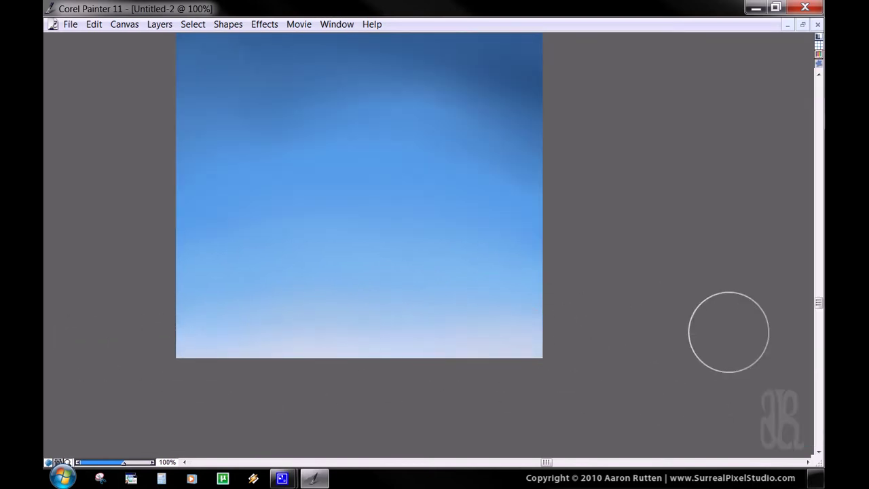
Add a new layer above the sky canvas and name it horizon.
{"action": "left_click_drag", "start_coordinate": [563, 246], "coordinate": [585, 318]}
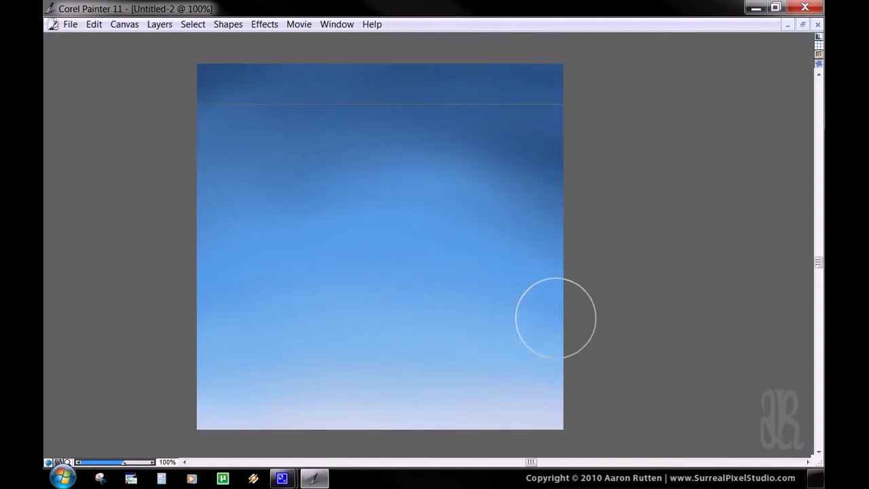
{"action": "left_click_drag", "start_coordinate": [519, 322], "coordinate": [498, 319]}
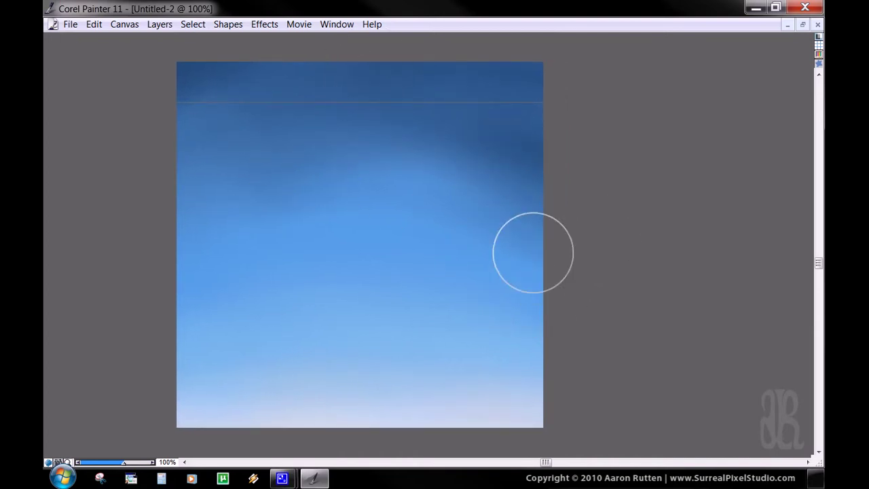
{"action": "key", "text": "Tab"}
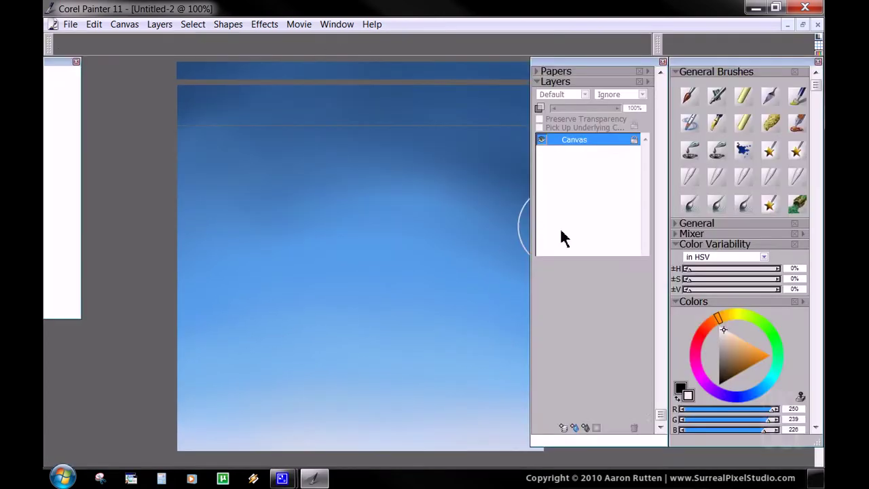
{"action": "left_click", "coordinate": [563, 428]}
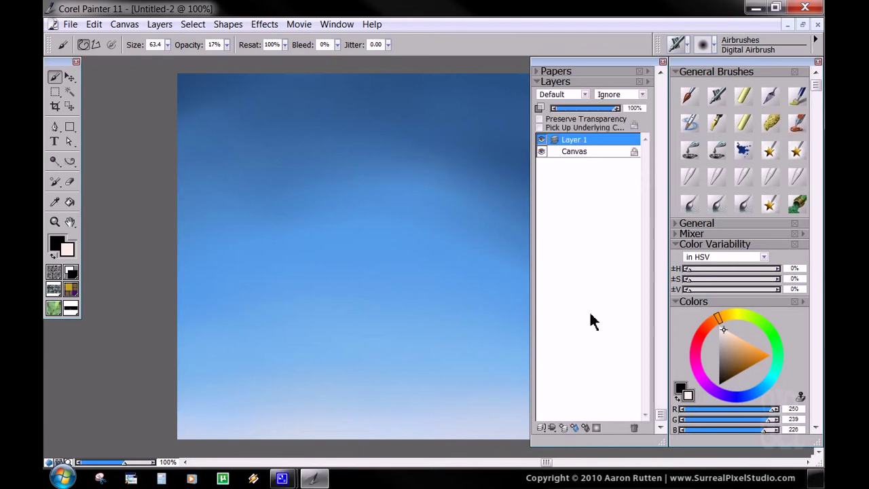
{"action": "double_click", "coordinate": [576, 144]}
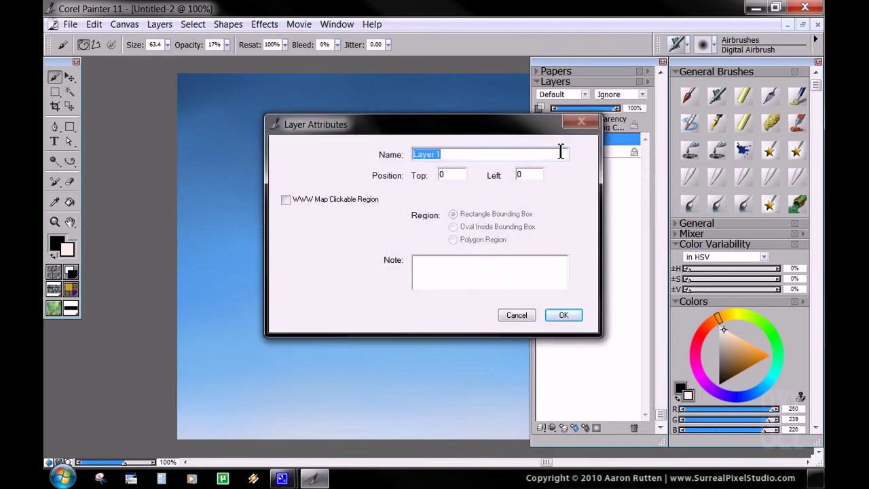
{"action": "type", "text": "horizon"}
{"action": "key", "text": "Return"}
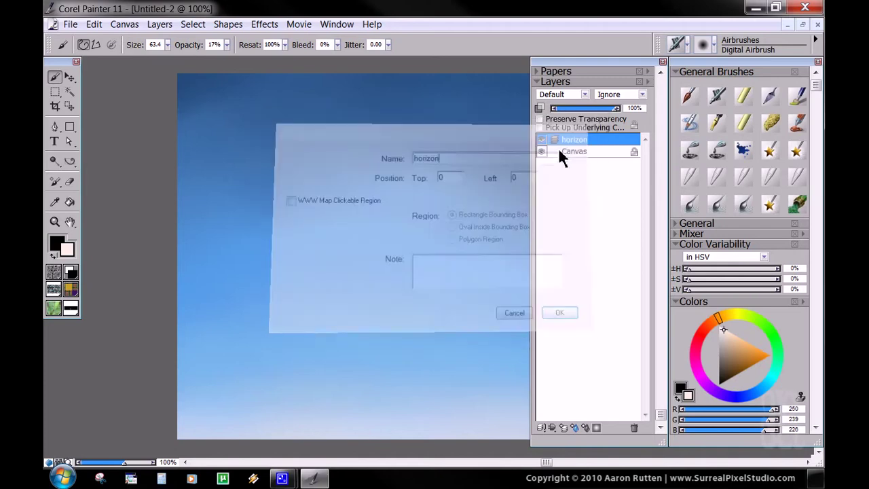
Paint a near-black band, RGB 8, 12, 16, across the bottom of the horizon layer using Flat Oils 20 at size 24.8.
{"action": "left_click_drag", "start_coordinate": [455, 309], "coordinate": [380, 304]}
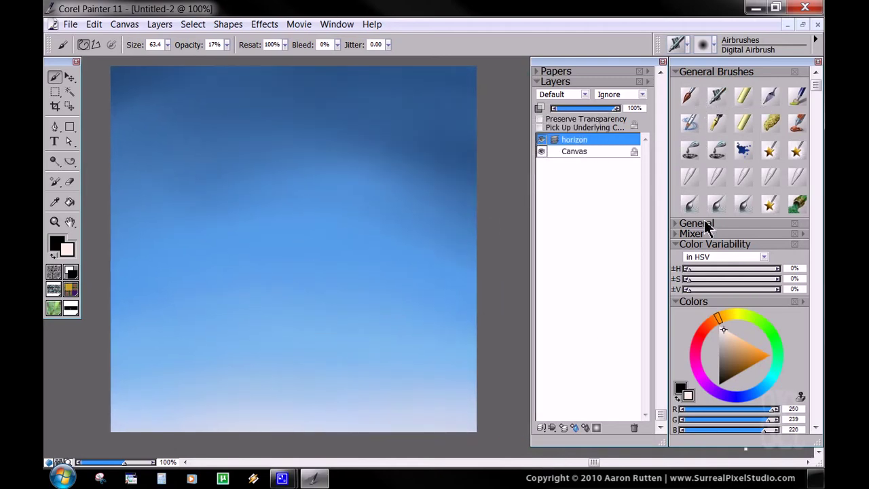
{"action": "mouse_move", "coordinate": [742, 360]}
{"action": "left_mouse_down"}
{"action": "mouse_move", "coordinate": [726, 393]}
{"action": "mouse_move", "coordinate": [737, 404]}
{"action": "mouse_move", "coordinate": [753, 398]}
{"action": "left_mouse_up"}
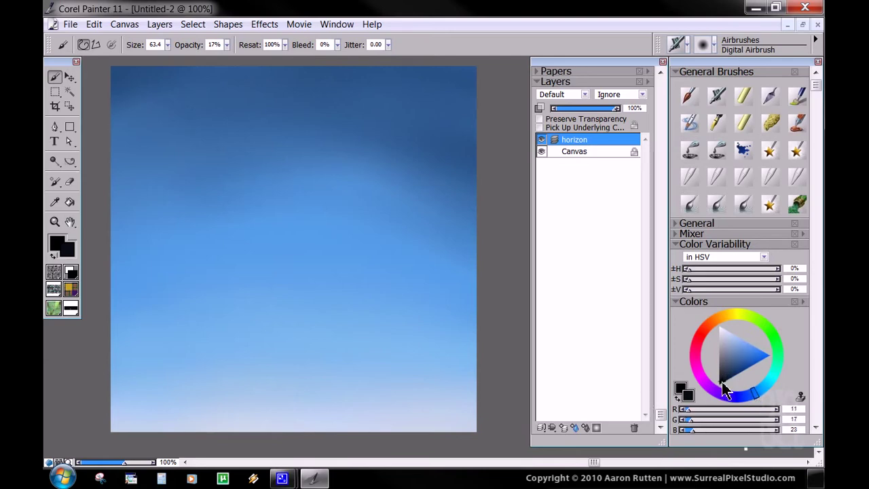
{"action": "left_click", "coordinate": [690, 97]}
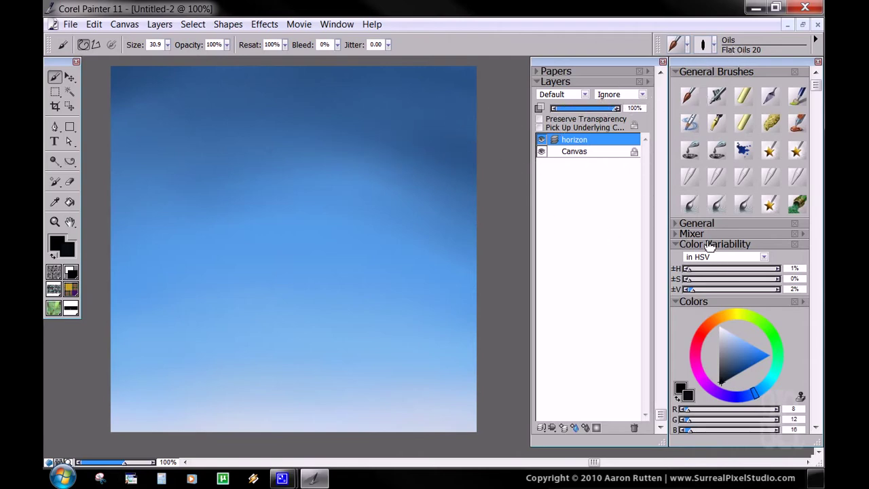
{"action": "left_click", "coordinate": [676, 223]}
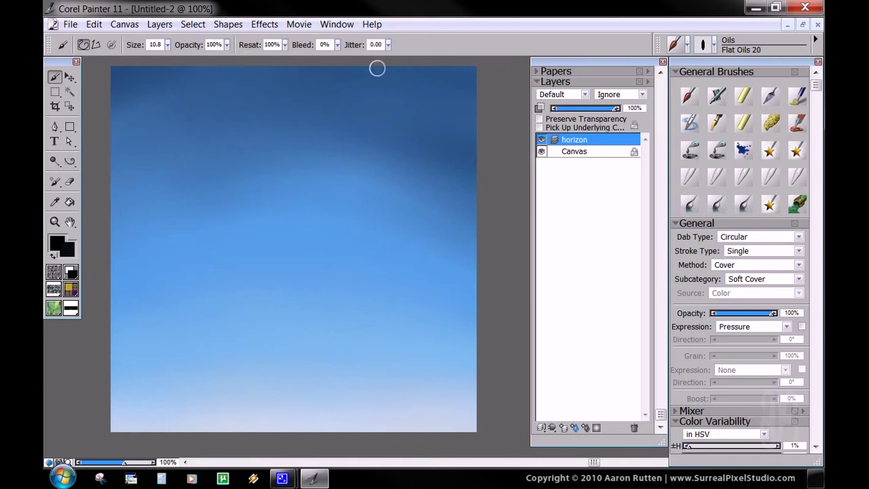
{"action": "left_click_drag", "start_coordinate": [220, 314], "coordinate": [236, 295]}
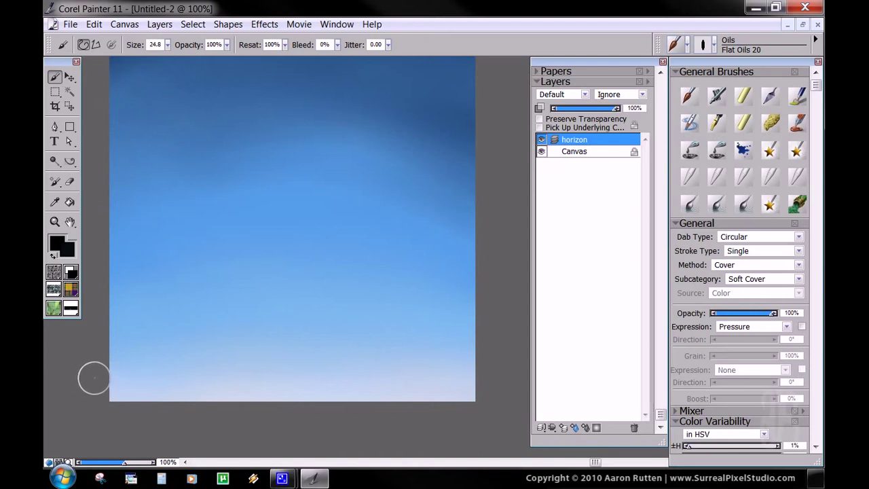
{"action": "mouse_move", "coordinate": [90, 380]}
{"action": "left_mouse_down"}
{"action": "mouse_move", "coordinate": [597, 377]}
{"action": "mouse_move", "coordinate": [58, 382]}
{"action": "left_mouse_up"}
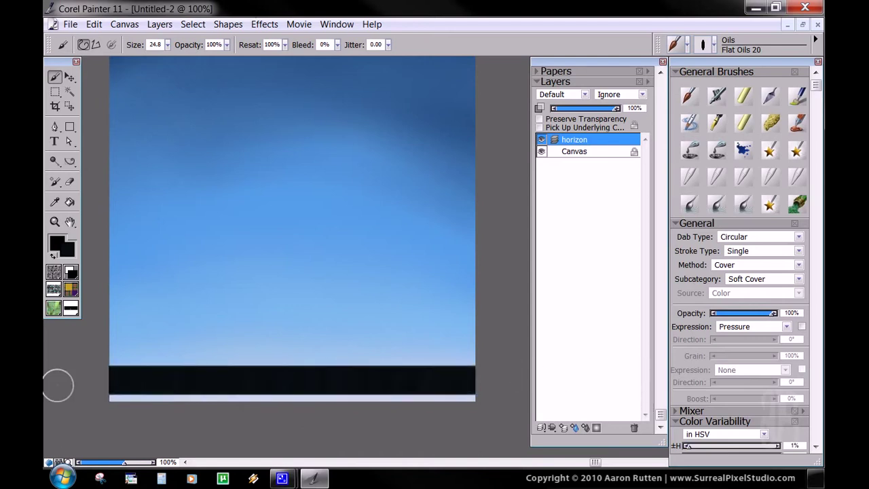
Extend the dark ground down to the canvas's bottom edge and add slight rises along its upper edge.
{"action": "mouse_move", "coordinate": [390, 364]}
{"action": "left_mouse_down"}
{"action": "mouse_move", "coordinate": [126, 394]}
{"action": "mouse_move", "coordinate": [444, 403]}
{"action": "left_mouse_up"}
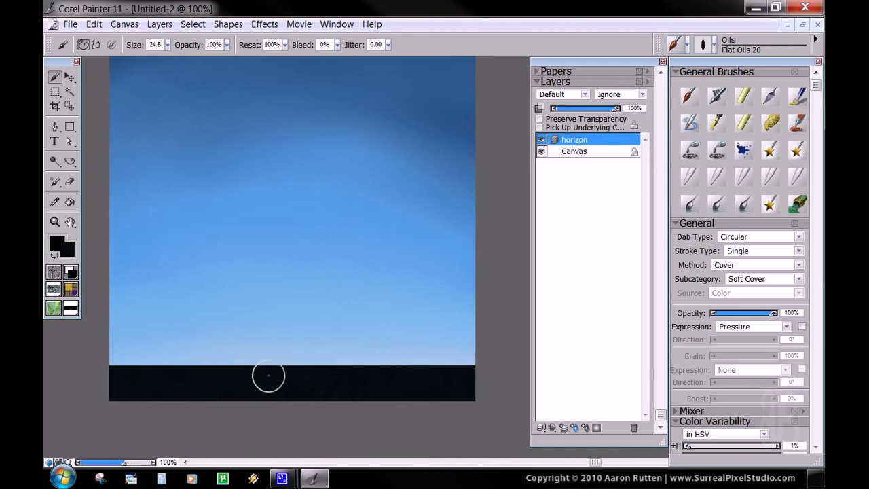
{"action": "left_click_drag", "start_coordinate": [348, 374], "coordinate": [493, 373]}
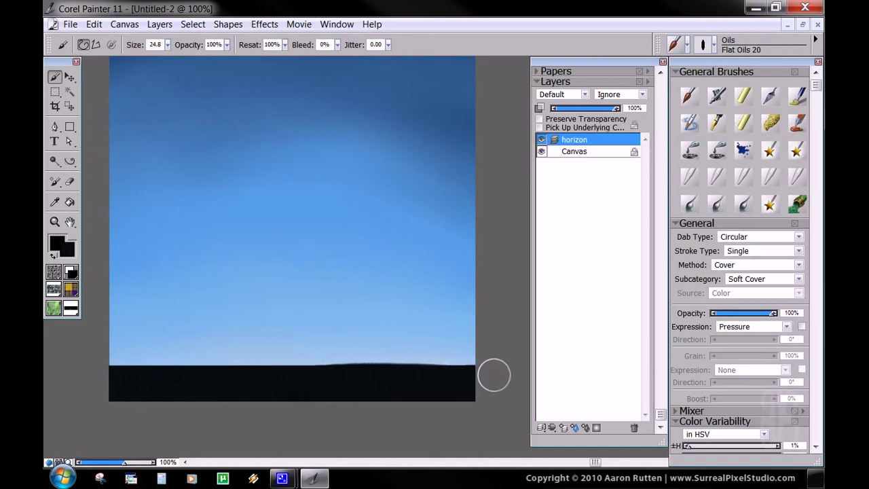
{"action": "mouse_move", "coordinate": [425, 382]}
{"action": "left_mouse_down"}
{"action": "mouse_move", "coordinate": [73, 380]}
{"action": "mouse_move", "coordinate": [446, 376]}
{"action": "left_mouse_up"}
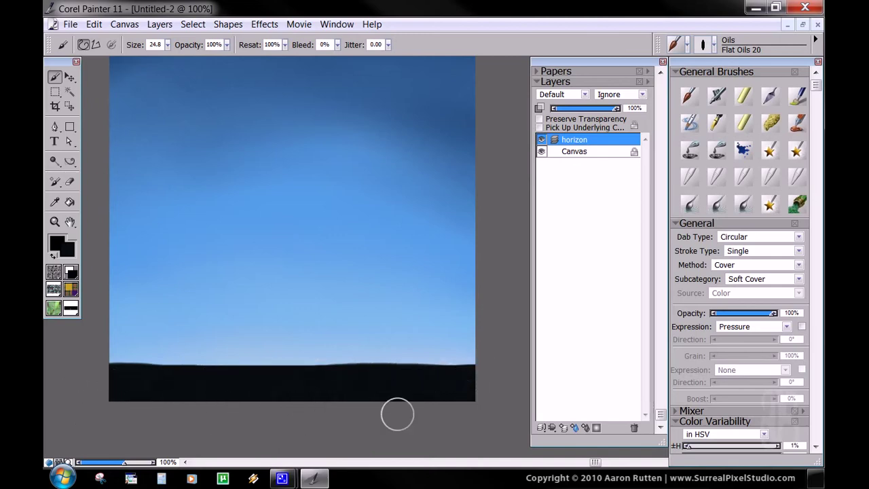
Add a layer beneath the horizon layer and name it hills.
{"action": "left_click_drag", "start_coordinate": [349, 326], "coordinate": [361, 340]}
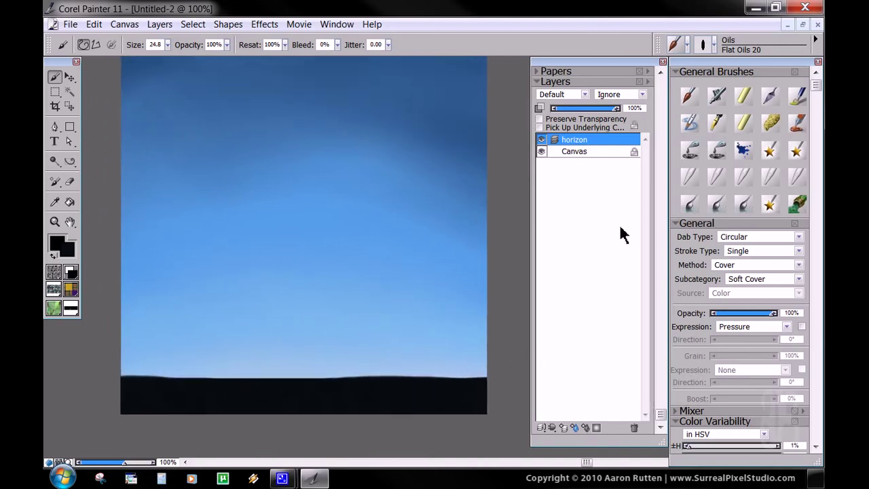
{"action": "left_click", "coordinate": [564, 428]}
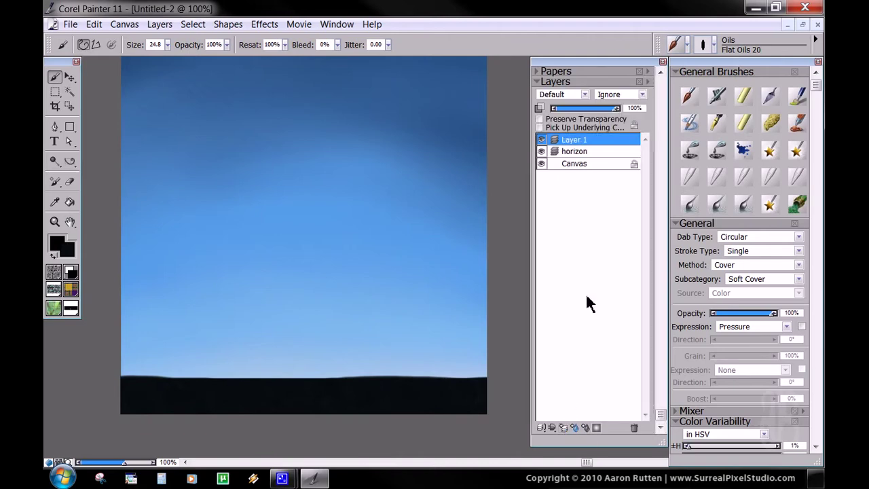
{"action": "left_click_drag", "start_coordinate": [590, 145], "coordinate": [595, 157]}
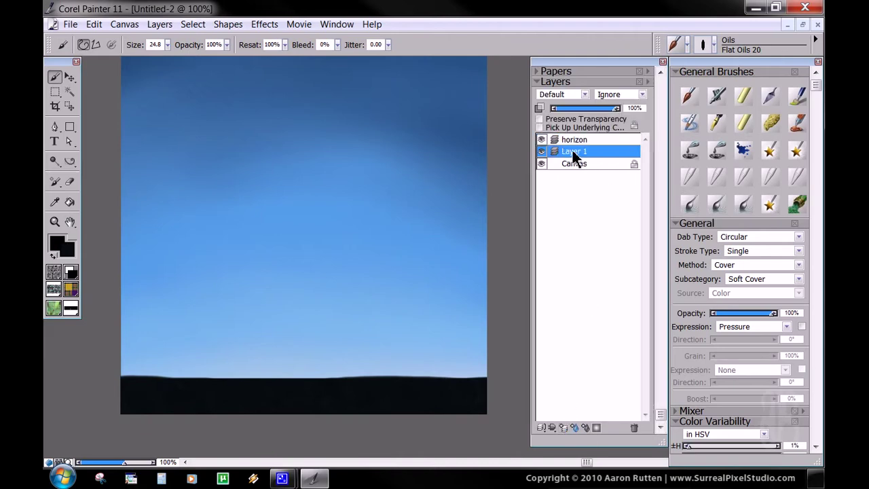
{"action": "double_click", "coordinate": [572, 156]}
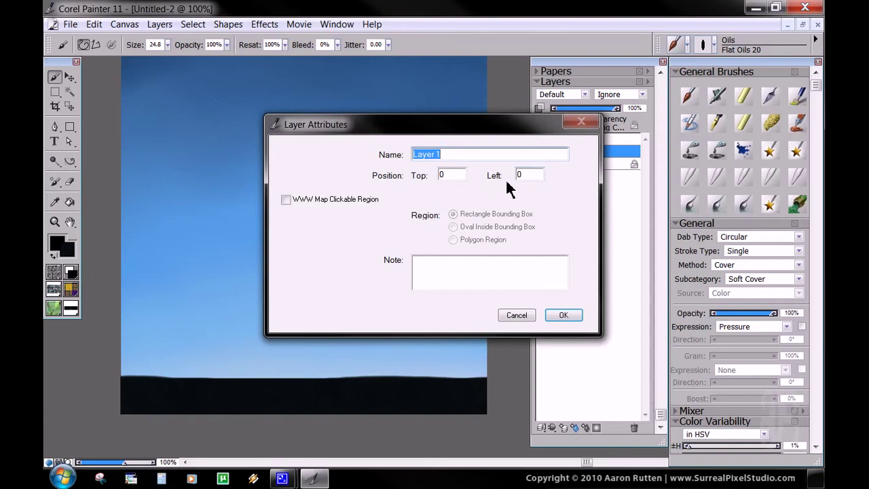
{"action": "type", "text": "hills"}
{"action": "key", "text": "Return"}
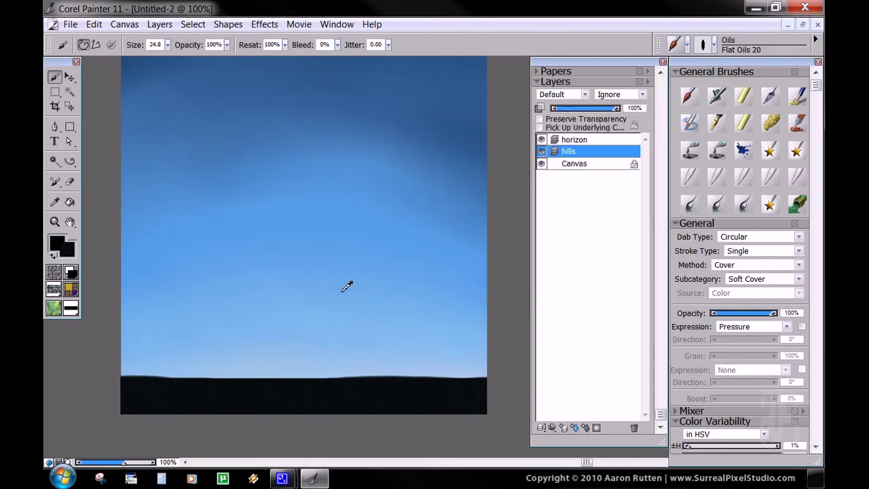
Paint a thin strip of distant hills just above the dark ground in muted grey-blue, RGB 116, 151, 170.
{"action": "left_click", "coordinate": [348, 285], "text": "alt"}
{"action": "left_click", "coordinate": [679, 224]}
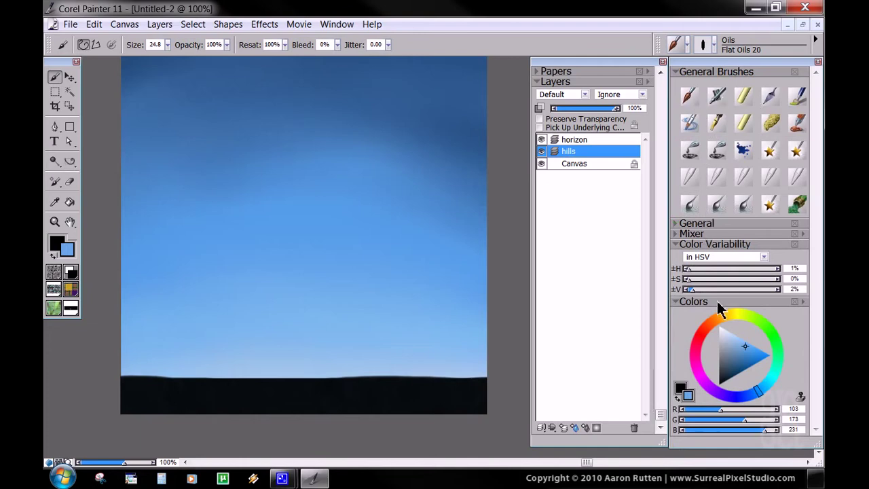
{"action": "left_click_drag", "start_coordinate": [741, 356], "coordinate": [728, 353]}
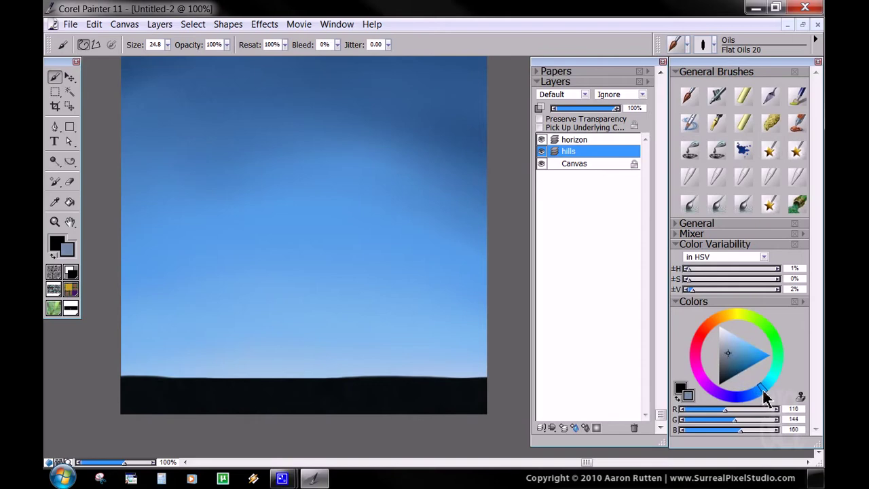
{"action": "left_click", "coordinate": [728, 358]}
{"action": "left_click", "coordinate": [731, 353]}
{"action": "left_click_drag", "start_coordinate": [103, 380], "coordinate": [505, 378]}
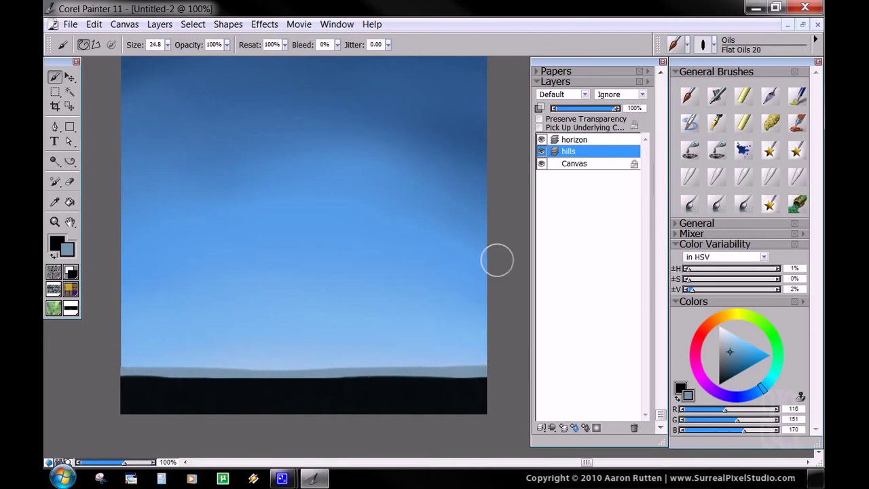
Preserve the hills layer's transparency and shade the hills with dark blue, RGB 57, 84, 113, using the Digital Airbrush.
{"action": "left_click", "coordinate": [540, 119]}
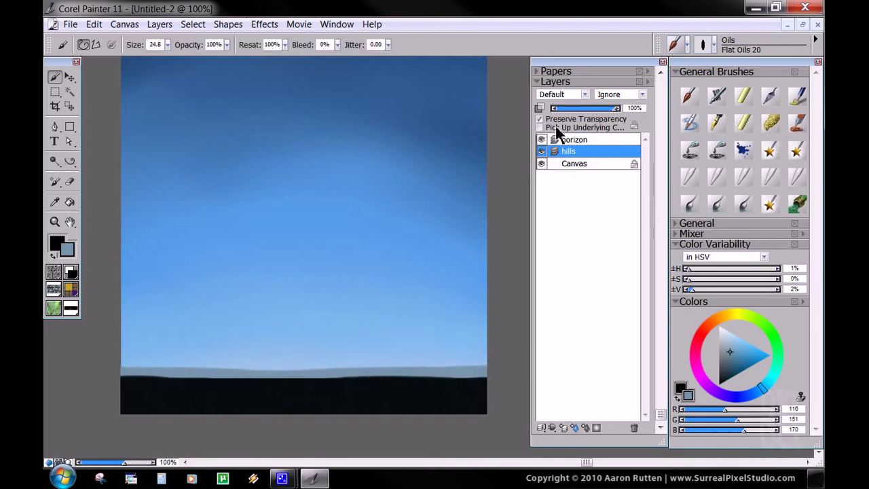
{"action": "left_click", "coordinate": [718, 97]}
{"action": "left_click", "coordinate": [470, 256], "text": "alt"}
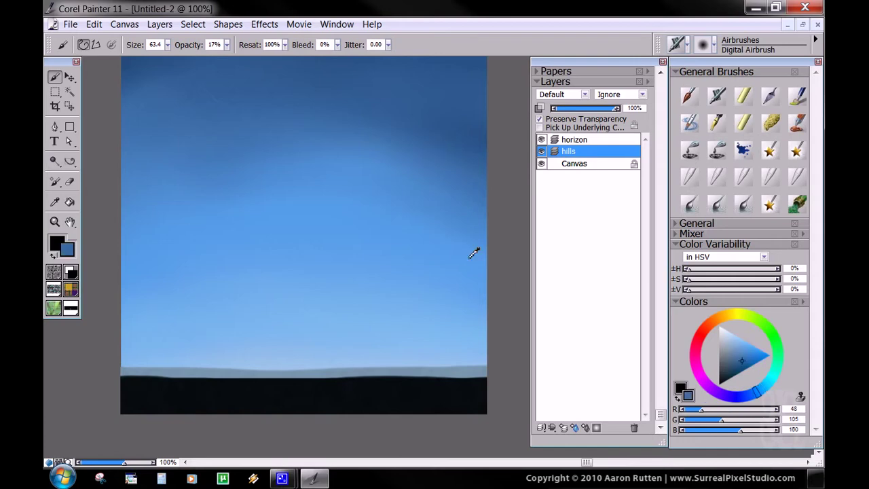
{"action": "left_click_drag", "start_coordinate": [739, 365], "coordinate": [731, 366]}
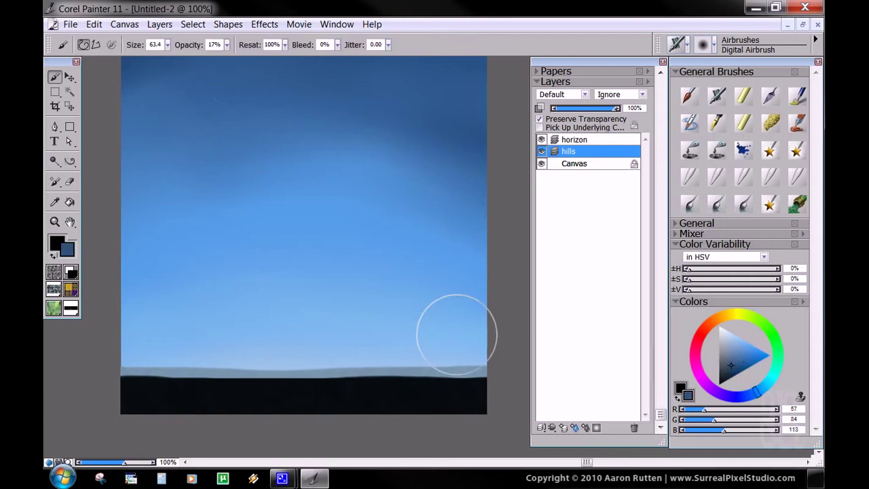
{"action": "mouse_move", "coordinate": [437, 359]}
{"action": "left_mouse_down"}
{"action": "mouse_move", "coordinate": [476, 341]}
{"action": "mouse_move", "coordinate": [347, 338]}
{"action": "mouse_move", "coordinate": [512, 334]}
{"action": "mouse_move", "coordinate": [354, 341]}
{"action": "mouse_move", "coordinate": [465, 327]}
{"action": "mouse_move", "coordinate": [163, 321]}
{"action": "mouse_move", "coordinate": [106, 323]}
{"action": "mouse_move", "coordinate": [213, 334]}
{"action": "mouse_move", "coordinate": [92, 344]}
{"action": "mouse_move", "coordinate": [400, 337]}
{"action": "mouse_move", "coordinate": [248, 320]}
{"action": "mouse_move", "coordinate": [437, 314]}
{"action": "left_mouse_up"}
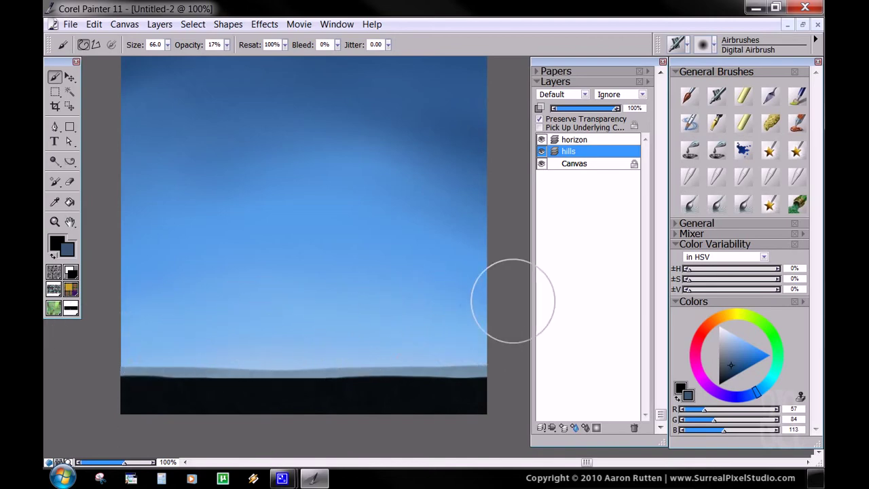
Airbrush a light blue sampled from the lower sky, RGB 152, 198, 231, along the base of the hills at size 66.
{"action": "left_click", "coordinate": [730, 336]}
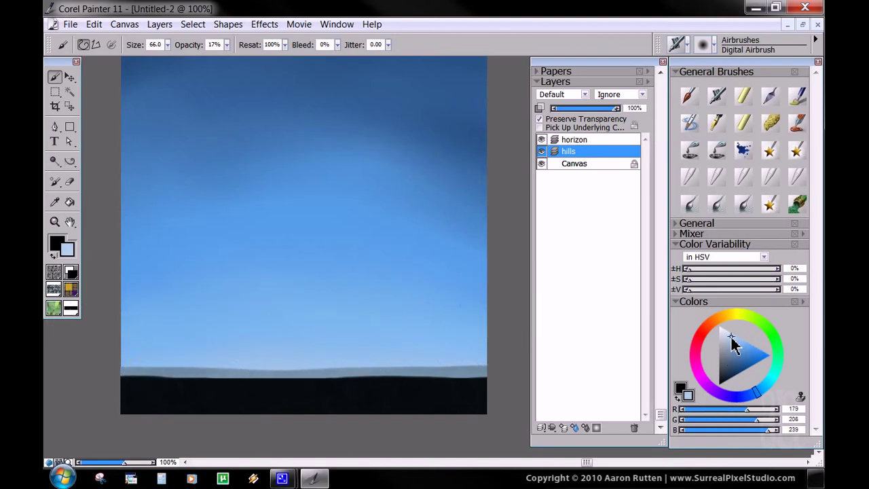
{"action": "left_click", "coordinate": [300, 365], "text": "alt"}
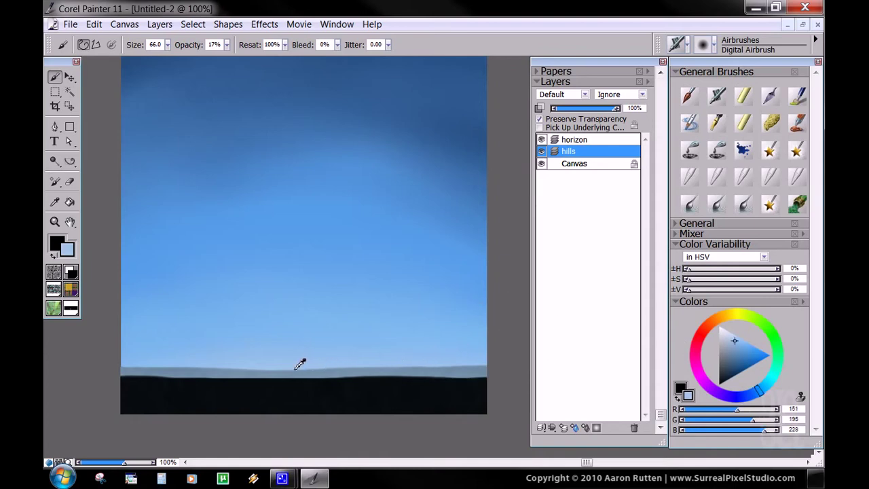
{"action": "left_click", "coordinate": [311, 354], "text": "alt"}
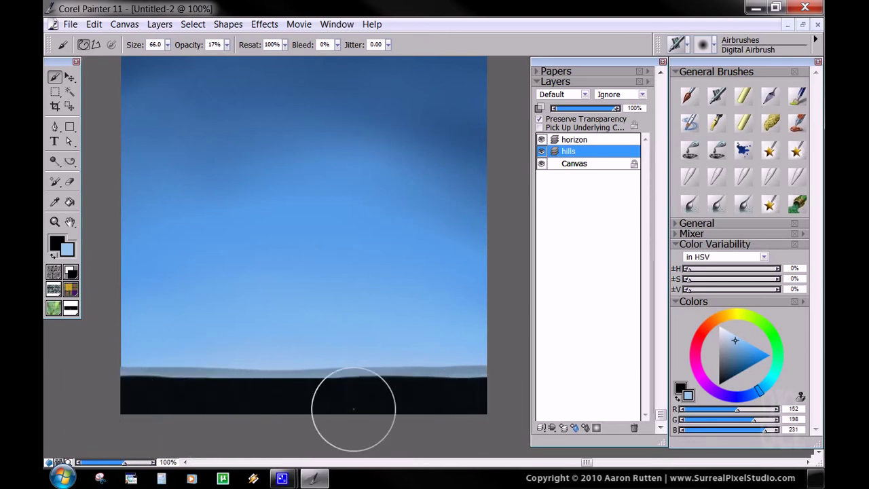
Brighten the hills strip with a paler blue, RGB 193, 219, 241, using the airbrush at size 21.2.
{"action": "left_click", "coordinate": [728, 335]}
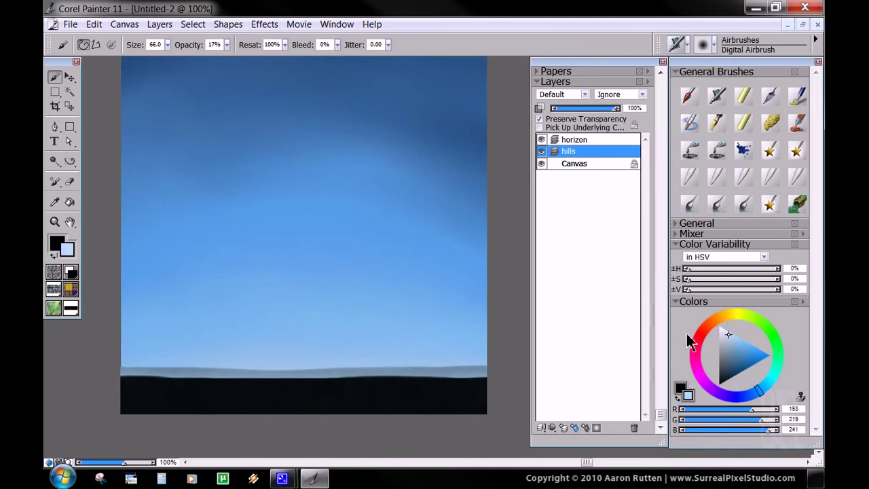
{"action": "key", "text": "bracketleft"}
{"action": "key", "text": "bracketleft"}
{"action": "key", "text": "bracketleft"}
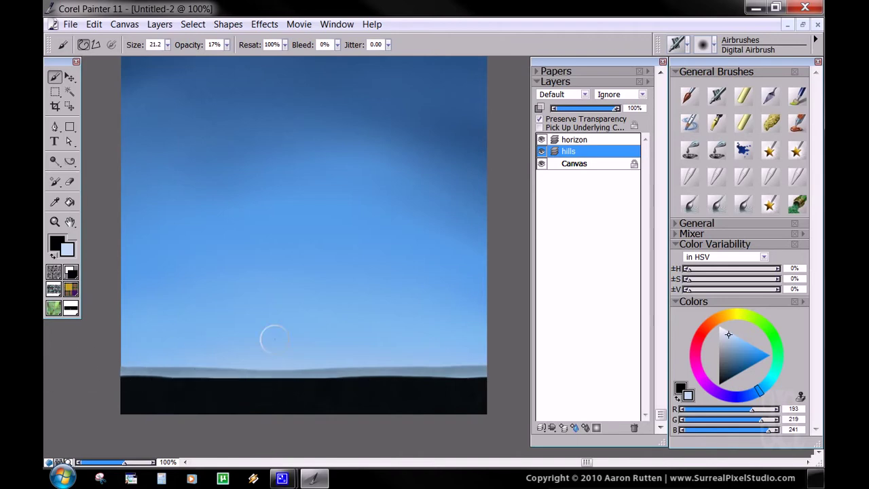
{"action": "left_click_drag", "start_coordinate": [437, 360], "coordinate": [438, 359]}
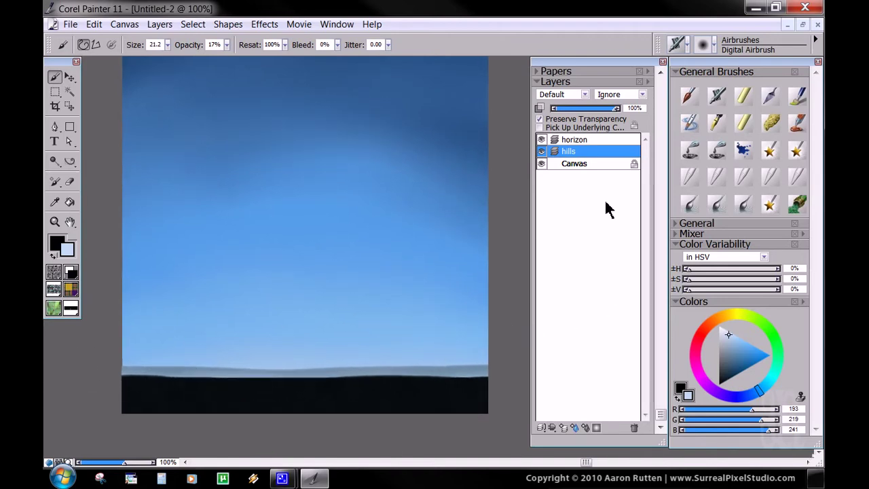
Tint the dark ground on the horizon layer with sky blue, RGB 77, 150, 218, using the airbrush at size 82.8 with transparency preserved.
{"action": "left_click_drag", "start_coordinate": [419, 304], "coordinate": [413, 285]}
{"action": "left_click", "coordinate": [579, 141]}
{"action": "left_click", "coordinate": [392, 173], "text": "alt"}
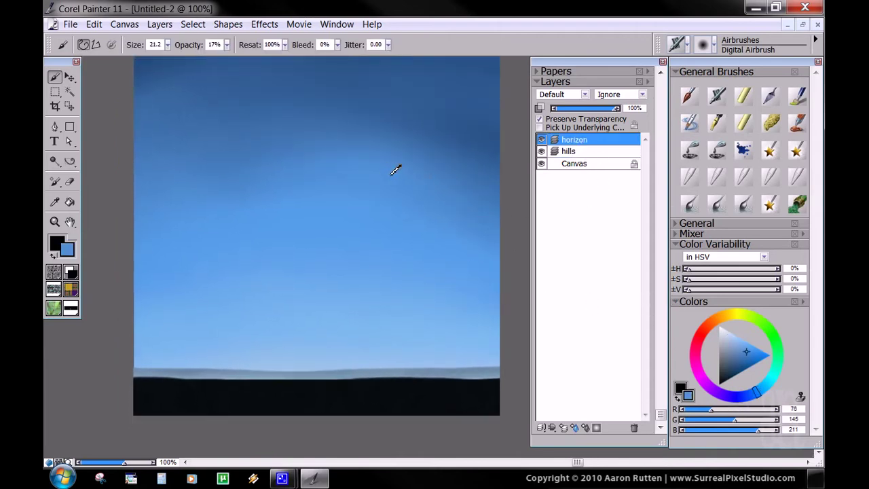
{"action": "left_click", "coordinate": [385, 173], "text": "alt"}
{"action": "left_click_drag", "start_coordinate": [291, 292], "coordinate": [334, 326]}
{"action": "scroll", "coordinate": [429, 227], "scroll_direction": "down", "scroll_amount": 1}
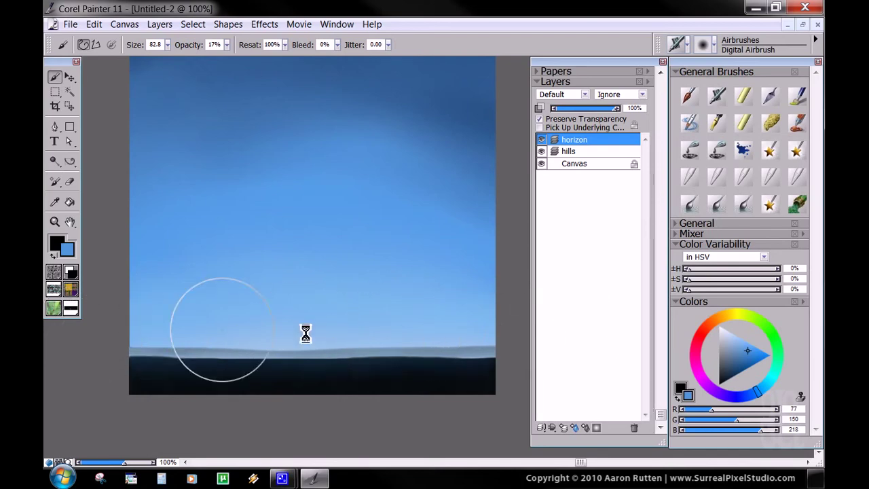
Select the hills layer and set the painting color to dark blue, RGB 26, 43, 60.
{"action": "key", "text": "Escape"}
{"action": "left_click_drag", "start_coordinate": [484, 303], "coordinate": [450, 287]}
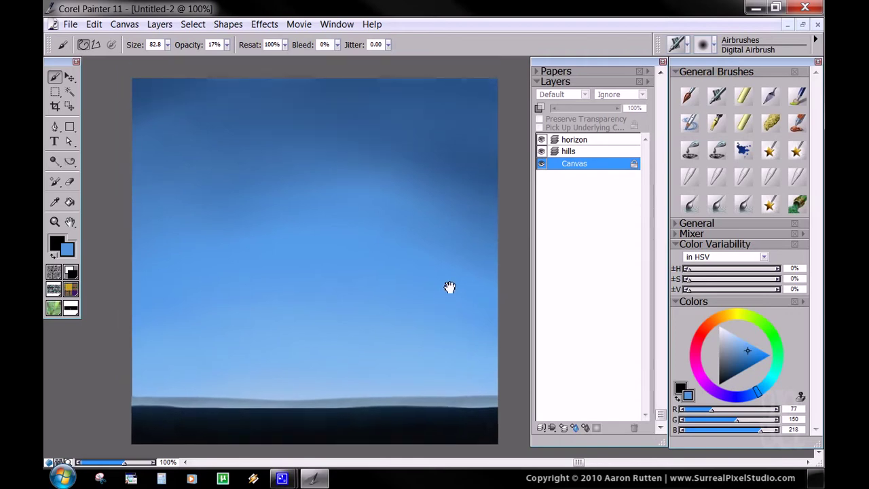
{"action": "left_click", "coordinate": [579, 152]}
{"action": "left_click", "coordinate": [728, 376]}
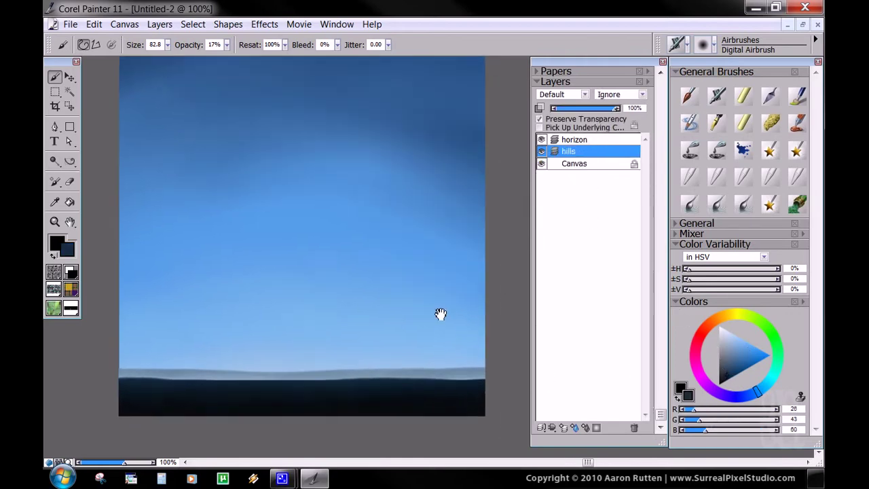
{"action": "key", "text": "Tab"}
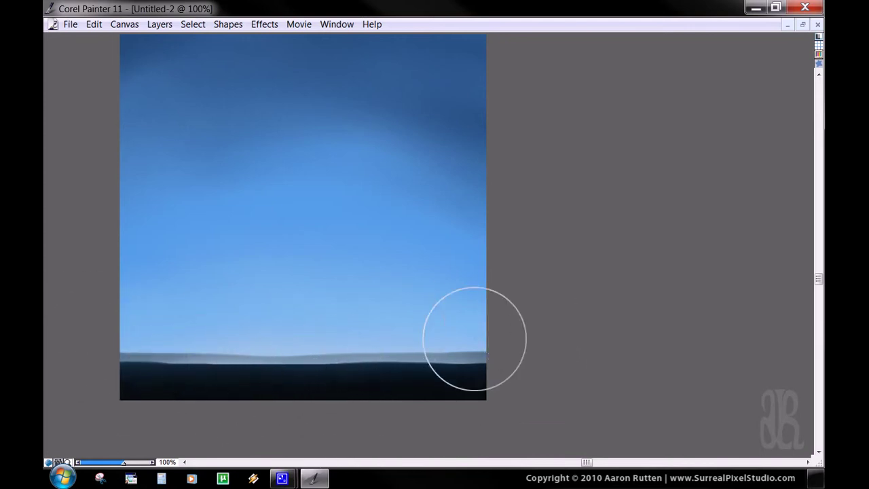
{"action": "mouse_move", "coordinate": [424, 272]}
{"action": "left_mouse_down"}
{"action": "mouse_move", "coordinate": [485, 322]}
{"action": "mouse_move", "coordinate": [500, 283]}
{"action": "mouse_move", "coordinate": [488, 284]}
{"action": "left_mouse_up"}
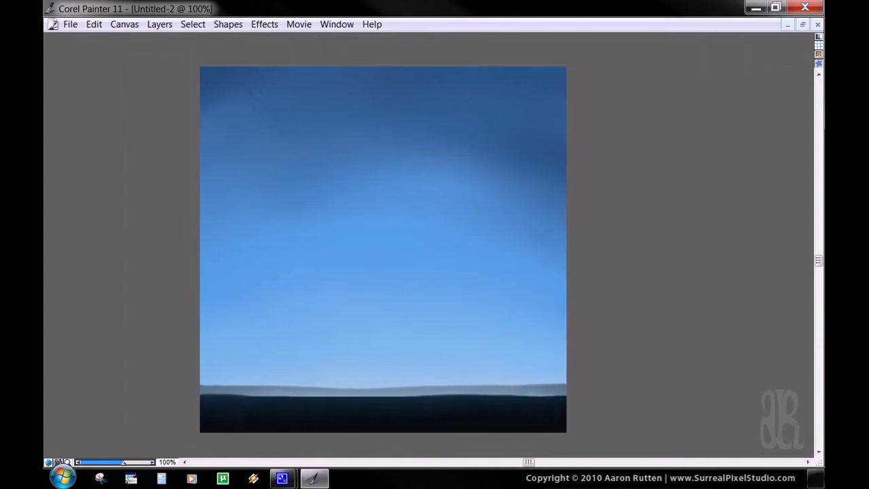
{"action": "key", "text": "Tab"}
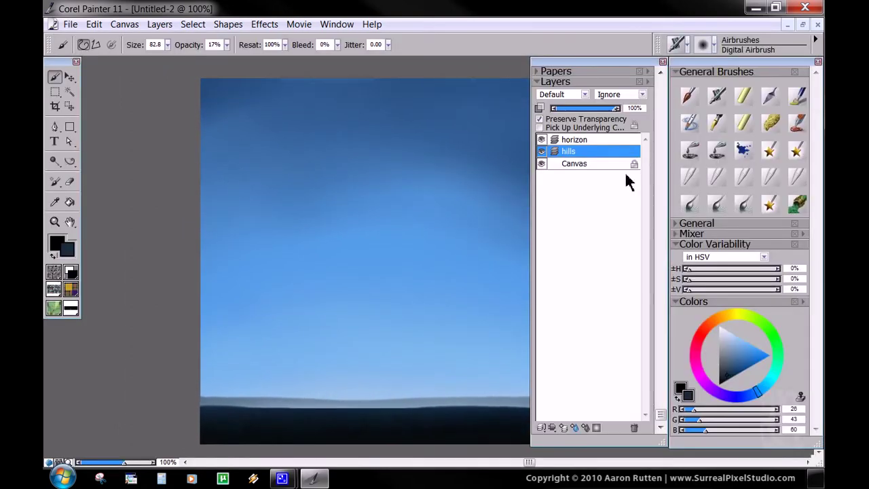
Add a layer named clouds above the horizon layer, using the Screen composite method with Preserve Transparency turned off.
{"action": "left_click", "coordinate": [563, 427]}
{"action": "left_click_drag", "start_coordinate": [597, 152], "coordinate": [600, 140]}
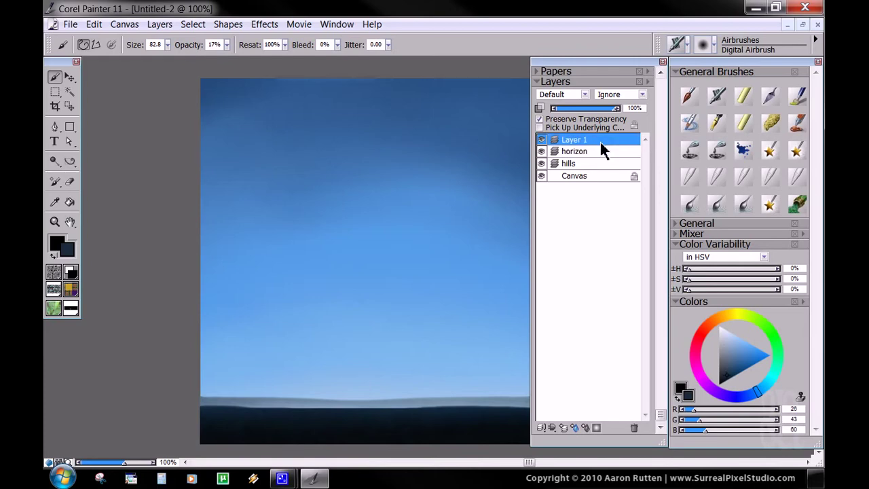
{"action": "double_click", "coordinate": [570, 143]}
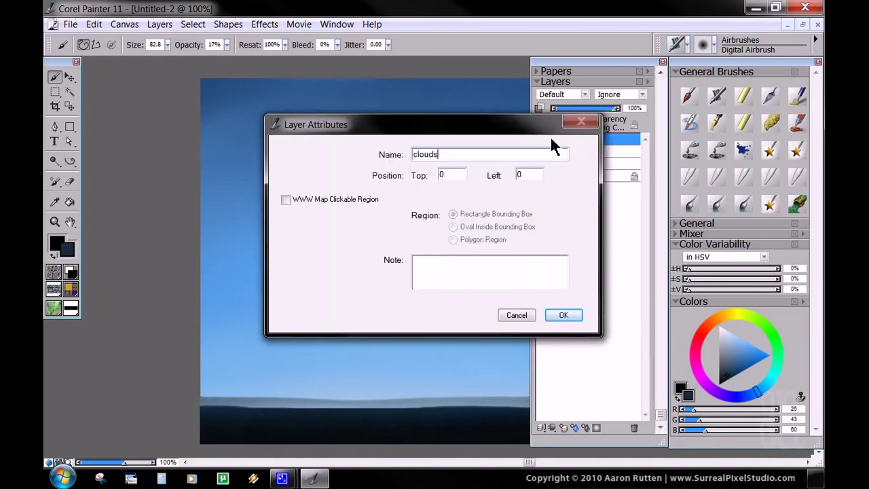
{"action": "key", "text": "Return"}
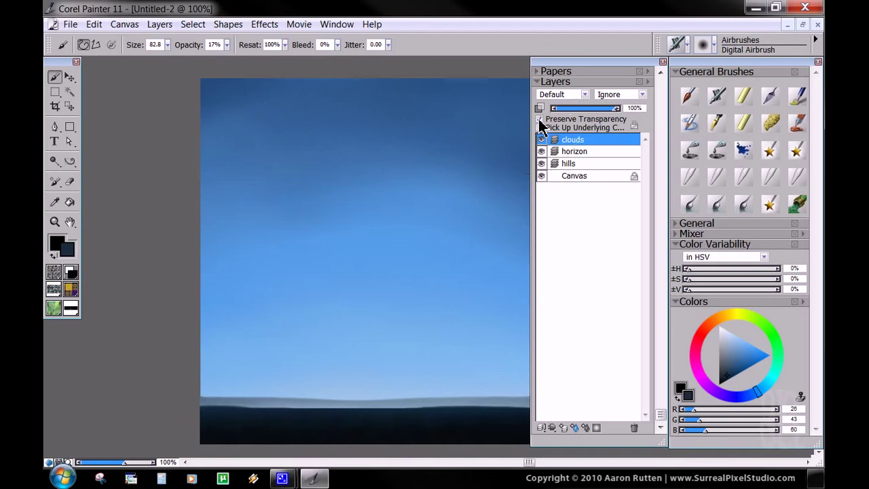
{"action": "left_click", "coordinate": [564, 95]}
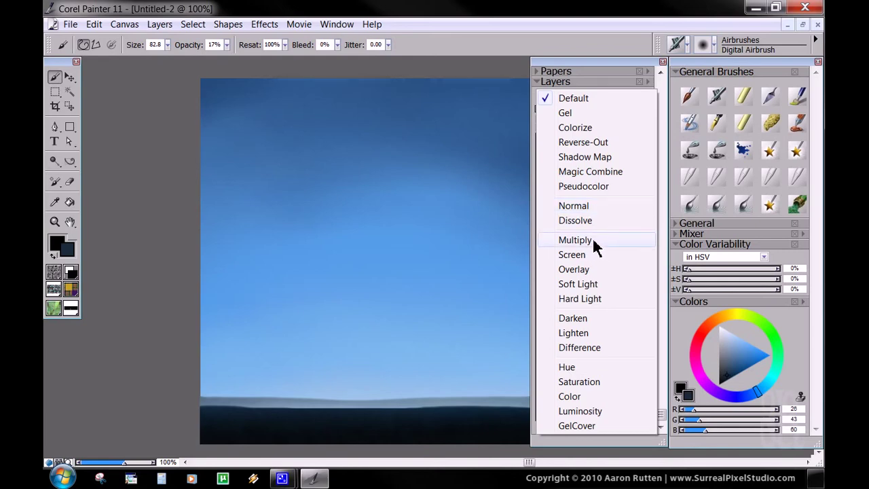
{"action": "left_click", "coordinate": [579, 254]}
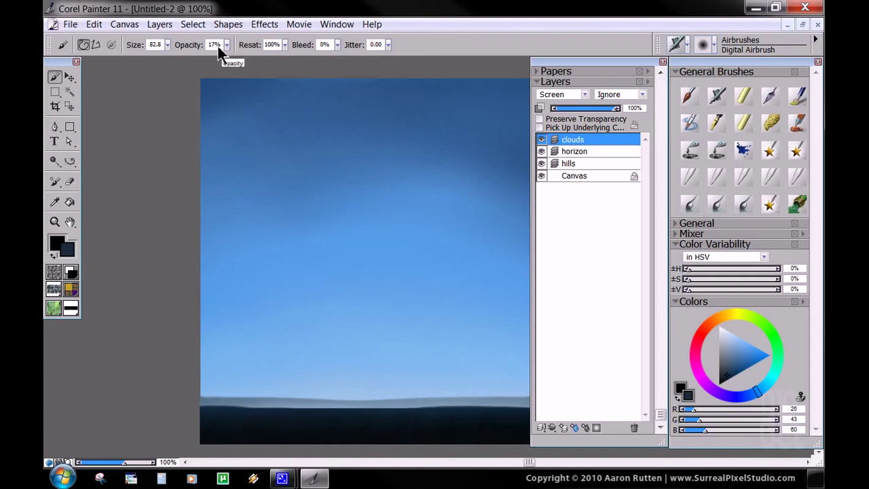
Airbrush puffy clouds in both upper corners of the sky with jitter 1.12 and very pale blue, RGB 222, 235, 248.
{"action": "left_click", "coordinate": [388, 46]}
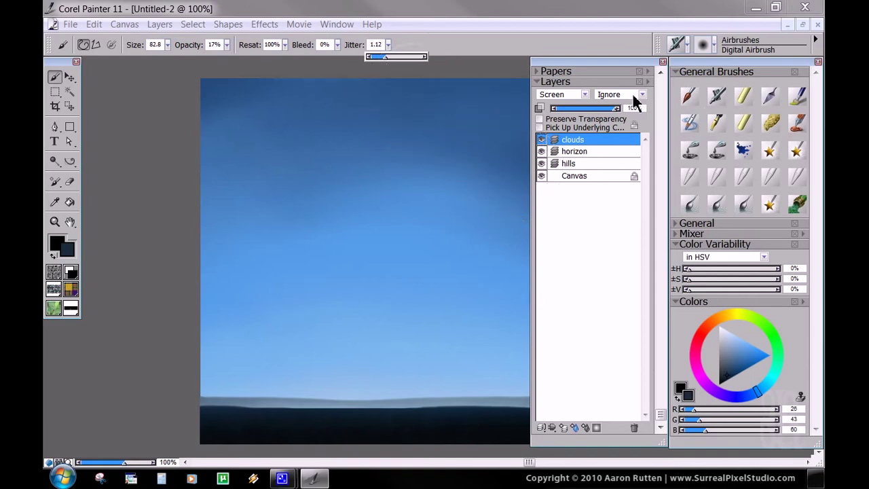
{"action": "left_click", "coordinate": [722, 338]}
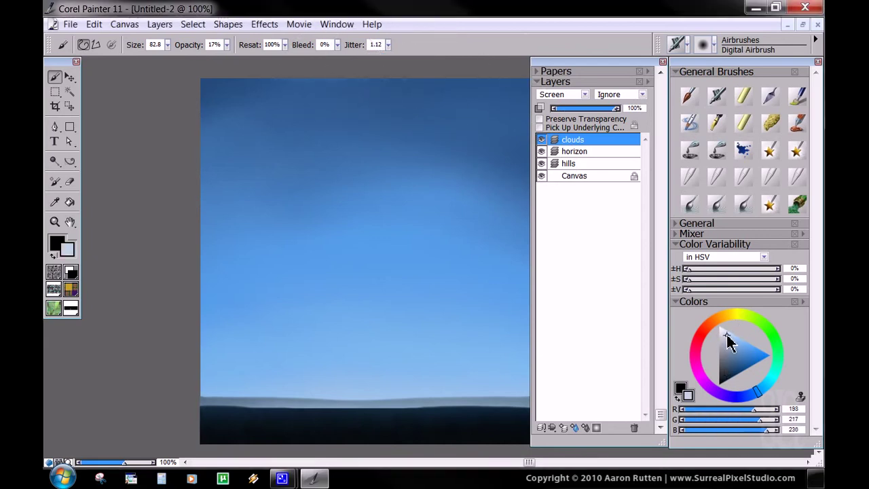
{"action": "left_click", "coordinate": [725, 331]}
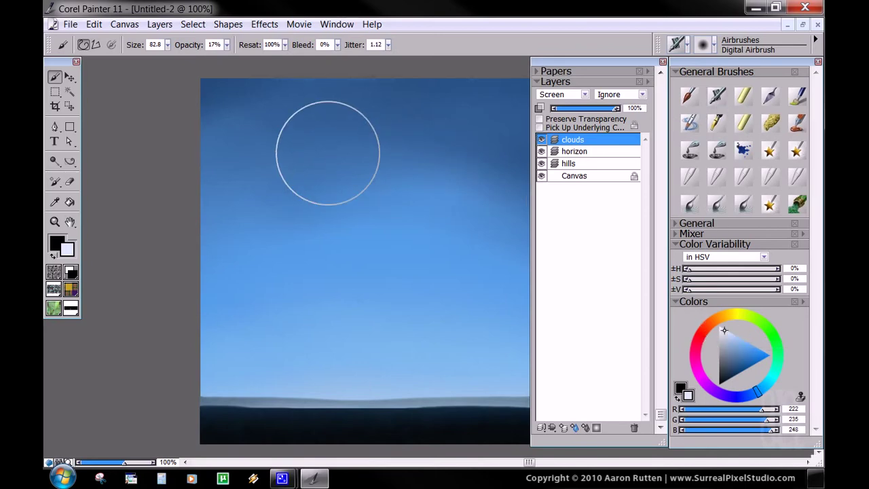
{"action": "key", "text": "Tab"}
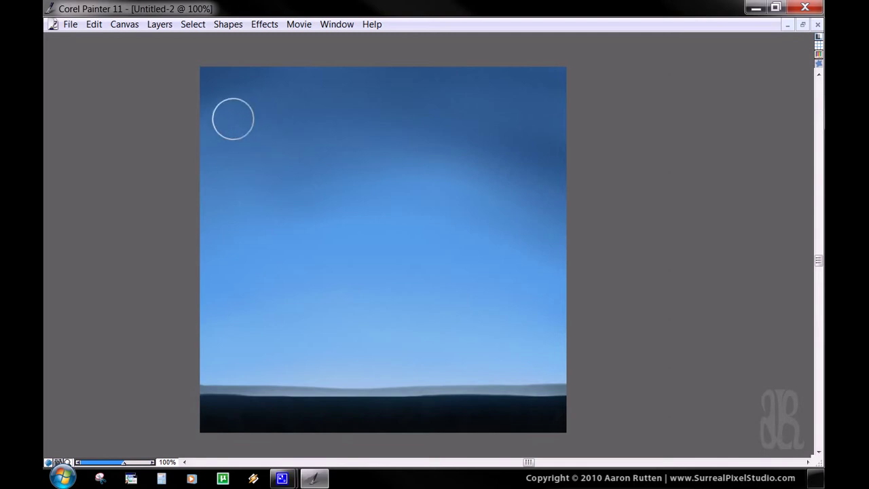
{"action": "mouse_move", "coordinate": [221, 102]}
{"action": "left_mouse_down"}
{"action": "mouse_move", "coordinate": [198, 147]}
{"action": "mouse_move", "coordinate": [198, 160]}
{"action": "mouse_move", "coordinate": [211, 169]}
{"action": "mouse_move", "coordinate": [272, 154]}
{"action": "mouse_move", "coordinate": [297, 167]}
{"action": "mouse_move", "coordinate": [324, 213]}
{"action": "mouse_move", "coordinate": [377, 192]}
{"action": "mouse_move", "coordinate": [237, 98]}
{"action": "mouse_move", "coordinate": [242, 113]}
{"action": "mouse_move", "coordinate": [188, 81]}
{"action": "mouse_move", "coordinate": [209, 189]}
{"action": "mouse_move", "coordinate": [235, 195]}
{"action": "mouse_move", "coordinate": [179, 100]}
{"action": "mouse_move", "coordinate": [229, 74]}
{"action": "mouse_move", "coordinate": [296, 98]}
{"action": "left_mouse_up"}
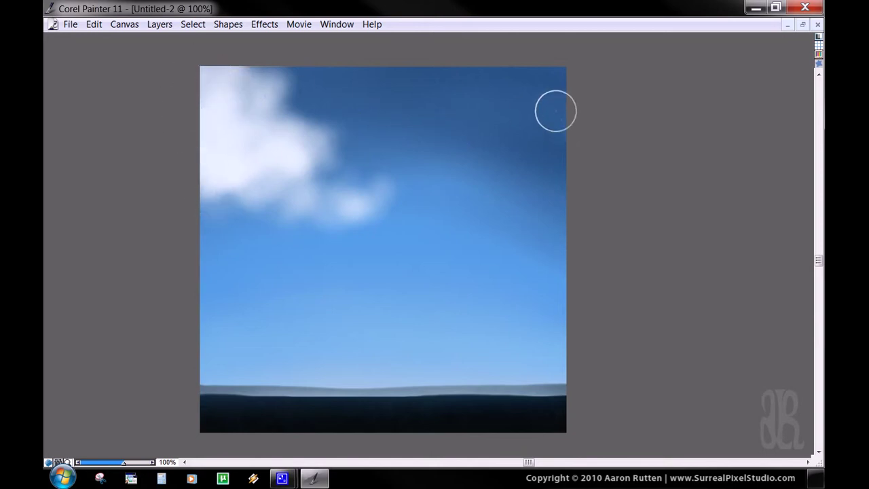
{"action": "mouse_move", "coordinate": [555, 109]}
{"action": "left_mouse_down"}
{"action": "mouse_move", "coordinate": [551, 133]}
{"action": "mouse_move", "coordinate": [564, 118]}
{"action": "mouse_move", "coordinate": [537, 69]}
{"action": "mouse_move", "coordinate": [556, 155]}
{"action": "mouse_move", "coordinate": [576, 138]}
{"action": "mouse_move", "coordinate": [464, 162]}
{"action": "mouse_move", "coordinate": [470, 174]}
{"action": "mouse_move", "coordinate": [529, 180]}
{"action": "mouse_move", "coordinate": [551, 160]}
{"action": "mouse_move", "coordinate": [423, 169]}
{"action": "left_mouse_up"}
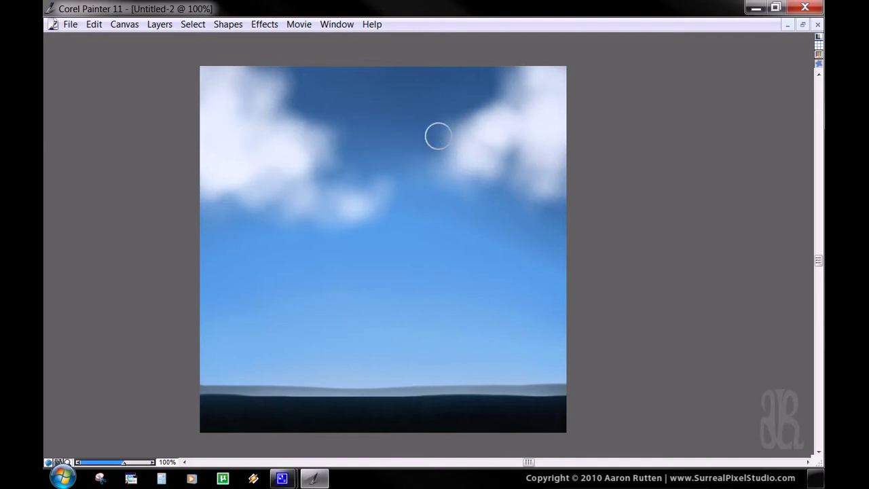
Blend the right cloud's edges into curled wisps with Coarse Oily Blender 20 at size 12.5, 34% opacity and 38% pull.
{"action": "key", "text": "Tab"}
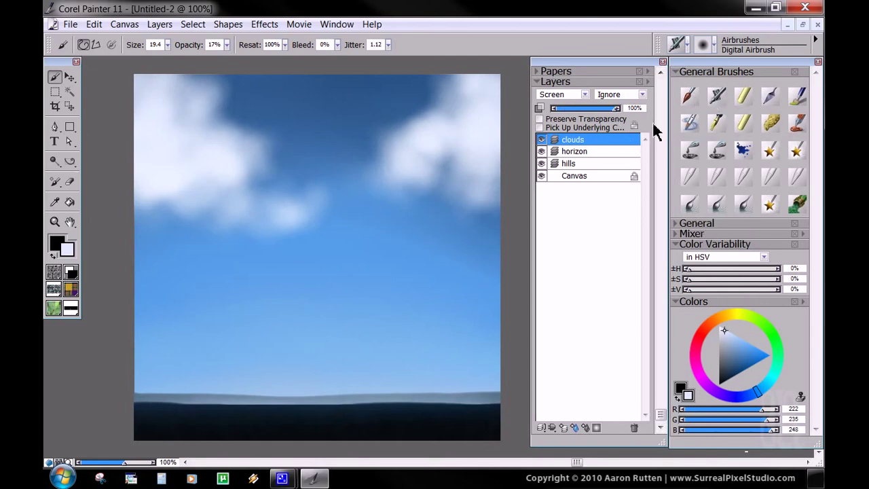
{"action": "left_click", "coordinate": [720, 182]}
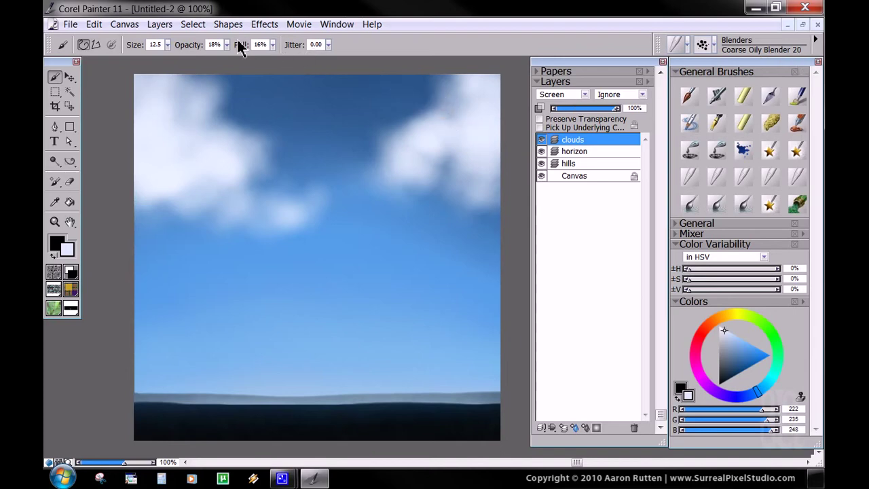
{"action": "left_click_drag", "start_coordinate": [272, 45], "coordinate": [277, 63]}
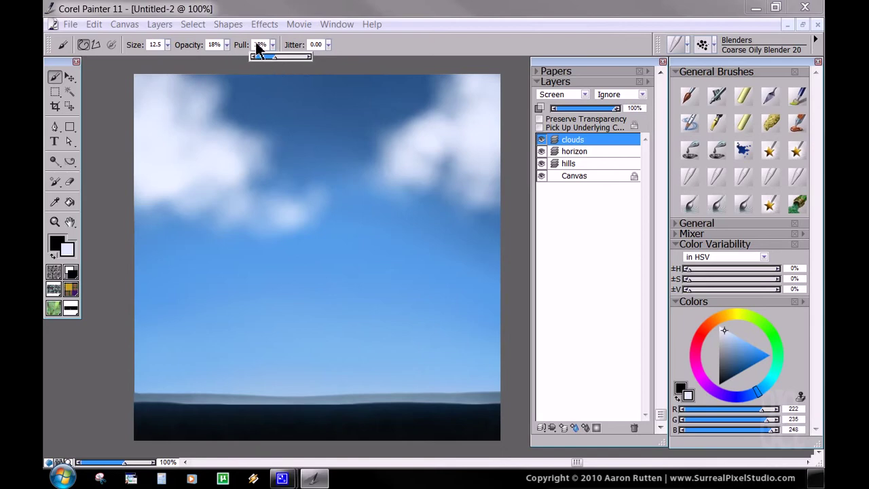
{"action": "left_click_drag", "start_coordinate": [226, 45], "coordinate": [231, 66]}
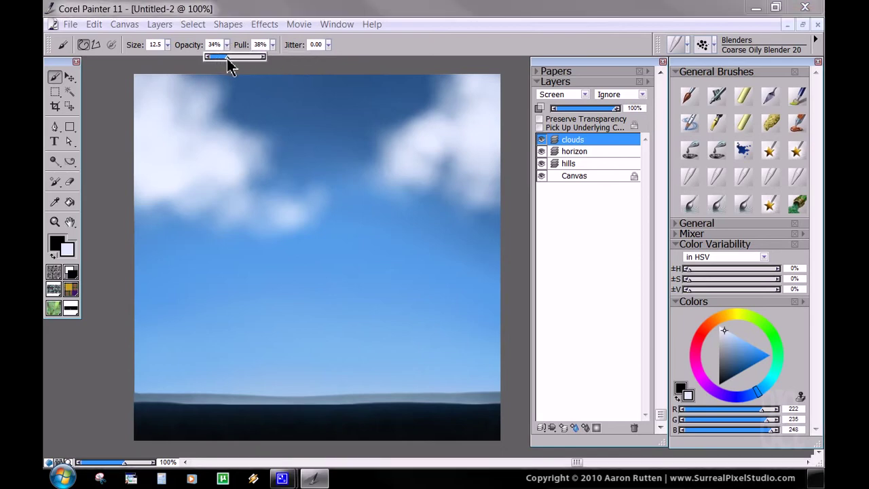
{"action": "key", "text": "Tab"}
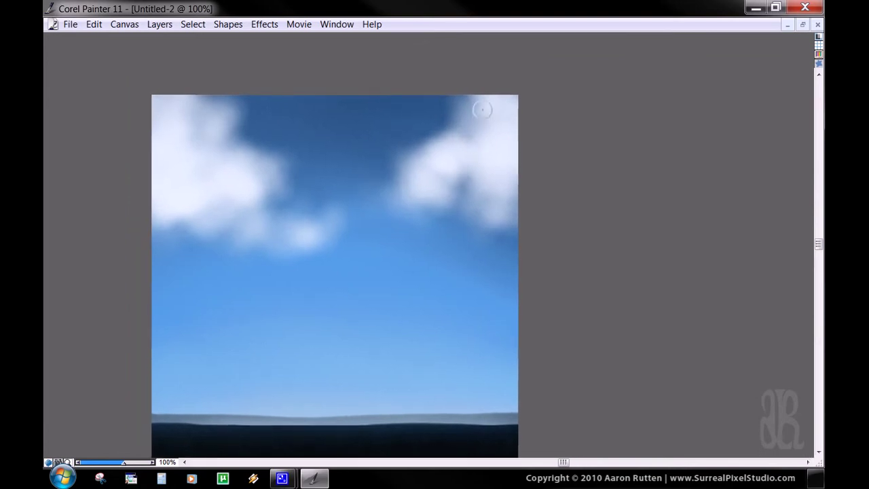
{"action": "mouse_move", "coordinate": [482, 99]}
{"action": "left_mouse_down"}
{"action": "mouse_move", "coordinate": [461, 109]}
{"action": "mouse_move", "coordinate": [481, 116]}
{"action": "mouse_move", "coordinate": [459, 125]}
{"action": "mouse_move", "coordinate": [469, 140]}
{"action": "mouse_move", "coordinate": [468, 128]}
{"action": "mouse_move", "coordinate": [450, 133]}
{"action": "mouse_move", "coordinate": [458, 143]}
{"action": "mouse_move", "coordinate": [440, 139]}
{"action": "mouse_move", "coordinate": [477, 147]}
{"action": "mouse_move", "coordinate": [438, 139]}
{"action": "mouse_move", "coordinate": [457, 156]}
{"action": "left_mouse_up"}
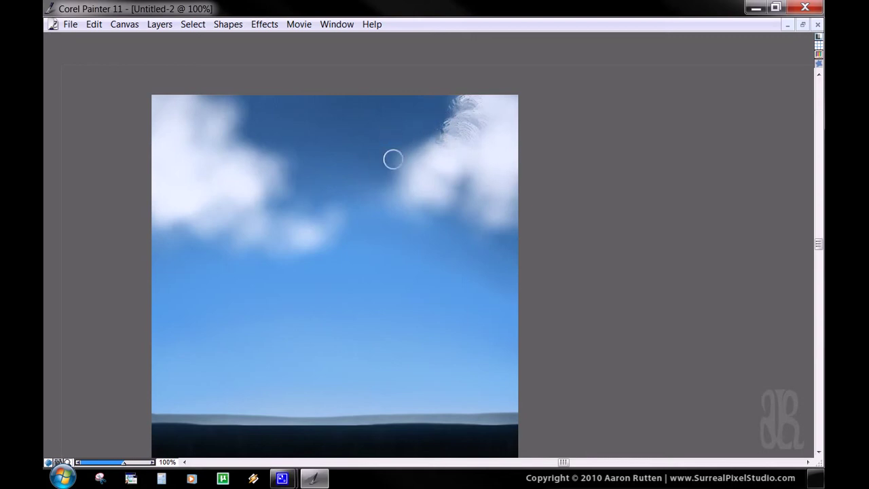
{"action": "left_click_drag", "start_coordinate": [467, 128], "coordinate": [477, 137]}
{"action": "left_click_drag", "start_coordinate": [436, 188], "coordinate": [473, 159]}
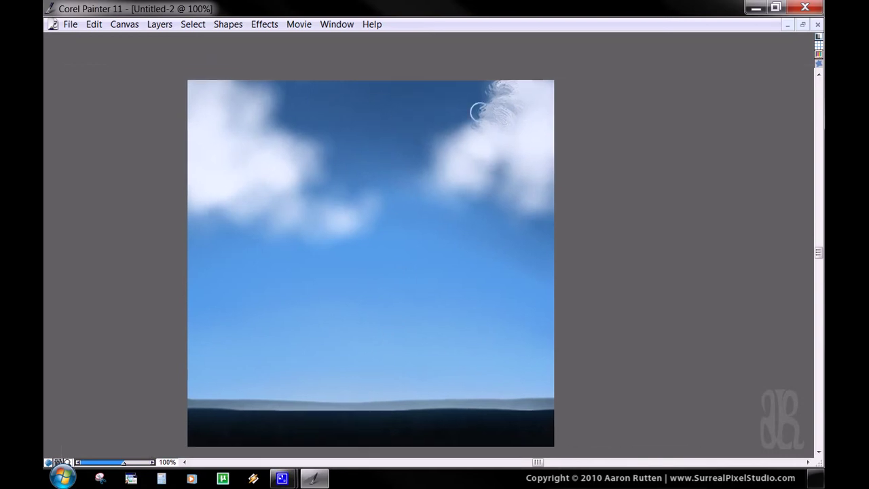
{"action": "mouse_move", "coordinate": [481, 127]}
{"action": "left_mouse_down"}
{"action": "mouse_move", "coordinate": [461, 125]}
{"action": "mouse_move", "coordinate": [475, 140]}
{"action": "mouse_move", "coordinate": [446, 137]}
{"action": "mouse_move", "coordinate": [458, 164]}
{"action": "mouse_move", "coordinate": [442, 155]}
{"action": "mouse_move", "coordinate": [435, 171]}
{"action": "mouse_move", "coordinate": [451, 144]}
{"action": "mouse_move", "coordinate": [425, 160]}
{"action": "mouse_move", "coordinate": [449, 164]}
{"action": "mouse_move", "coordinate": [430, 184]}
{"action": "mouse_move", "coordinate": [469, 182]}
{"action": "mouse_move", "coordinate": [441, 174]}
{"action": "mouse_move", "coordinate": [485, 180]}
{"action": "mouse_move", "coordinate": [493, 150]}
{"action": "mouse_move", "coordinate": [492, 157]}
{"action": "mouse_move", "coordinate": [529, 165]}
{"action": "mouse_move", "coordinate": [529, 192]}
{"action": "mouse_move", "coordinate": [513, 201]}
{"action": "mouse_move", "coordinate": [540, 194]}
{"action": "mouse_move", "coordinate": [535, 212]}
{"action": "mouse_move", "coordinate": [515, 204]}
{"action": "left_mouse_up"}
{"action": "mouse_move", "coordinate": [538, 137]}
{"action": "left_mouse_down"}
{"action": "mouse_move", "coordinate": [521, 127]}
{"action": "mouse_move", "coordinate": [537, 111]}
{"action": "left_mouse_up"}
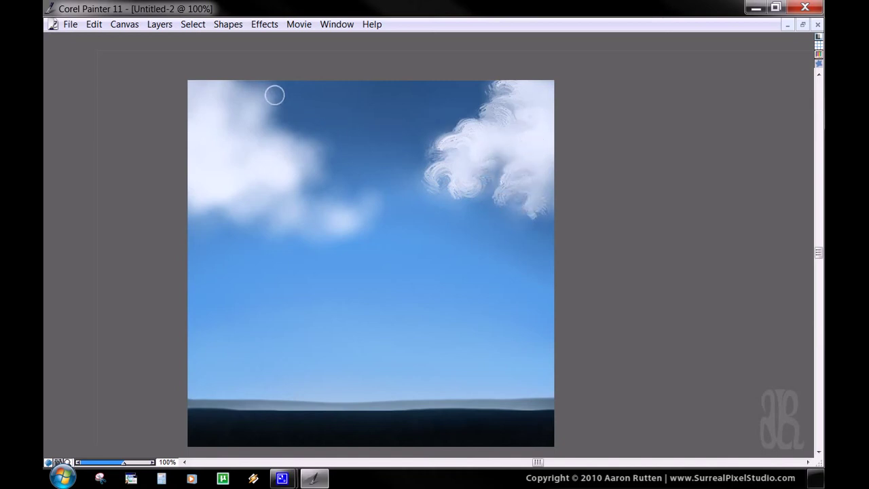
Blend the left cloud's edges and interior into curled wisps with the same oily blender.
{"action": "mouse_move", "coordinate": [223, 100]}
{"action": "left_mouse_down"}
{"action": "mouse_move", "coordinate": [254, 99]}
{"action": "mouse_move", "coordinate": [259, 90]}
{"action": "mouse_move", "coordinate": [276, 133]}
{"action": "mouse_move", "coordinate": [270, 144]}
{"action": "mouse_move", "coordinate": [286, 157]}
{"action": "mouse_move", "coordinate": [306, 146]}
{"action": "mouse_move", "coordinate": [329, 153]}
{"action": "mouse_move", "coordinate": [301, 196]}
{"action": "mouse_move", "coordinate": [321, 216]}
{"action": "mouse_move", "coordinate": [334, 194]}
{"action": "mouse_move", "coordinate": [350, 212]}
{"action": "left_mouse_up"}
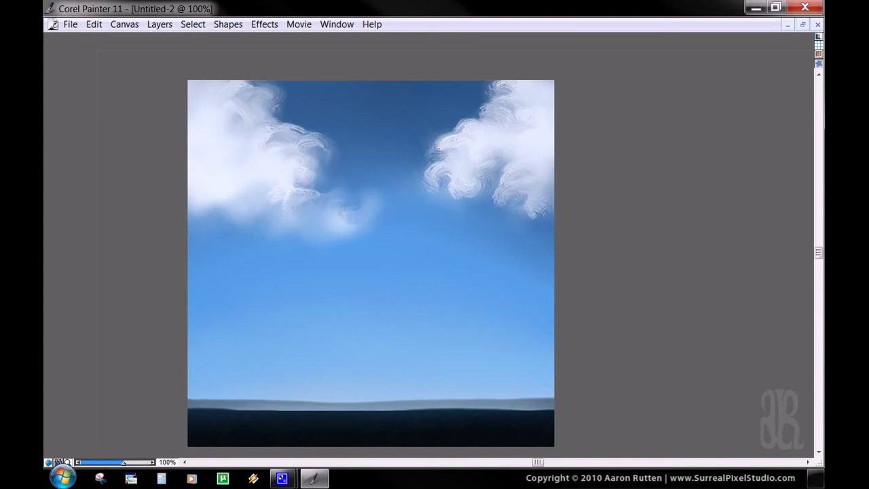
{"action": "mouse_move", "coordinate": [251, 193]}
{"action": "left_mouse_down"}
{"action": "mouse_move", "coordinate": [256, 189]}
{"action": "mouse_move", "coordinate": [251, 217]}
{"action": "left_mouse_up"}
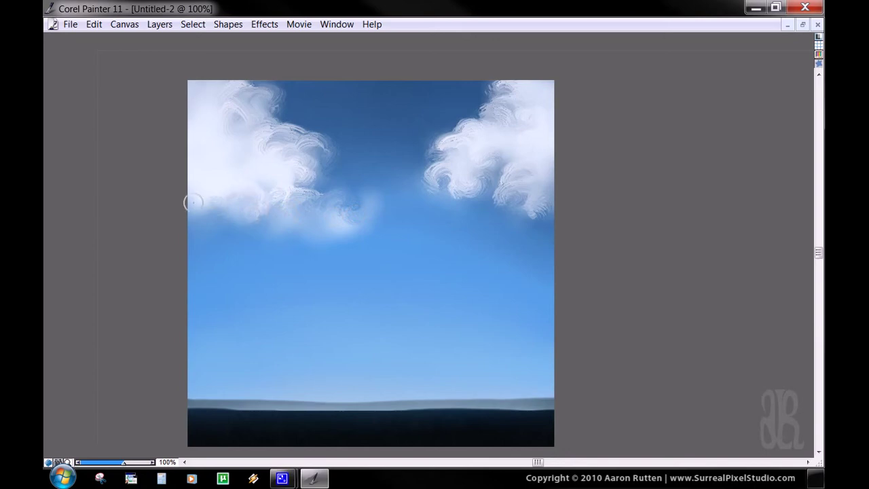
{"action": "mouse_move", "coordinate": [222, 162]}
{"action": "left_mouse_down"}
{"action": "mouse_move", "coordinate": [270, 145]}
{"action": "mouse_move", "coordinate": [228, 134]}
{"action": "mouse_move", "coordinate": [254, 135]}
{"action": "mouse_move", "coordinate": [280, 171]}
{"action": "mouse_move", "coordinate": [318, 190]}
{"action": "left_mouse_up"}
{"action": "mouse_move", "coordinate": [333, 226]}
{"action": "left_mouse_down"}
{"action": "mouse_move", "coordinate": [308, 212]}
{"action": "mouse_move", "coordinate": [295, 231]}
{"action": "mouse_move", "coordinate": [350, 207]}
{"action": "mouse_move", "coordinate": [352, 156]}
{"action": "mouse_move", "coordinate": [270, 97]}
{"action": "left_mouse_up"}
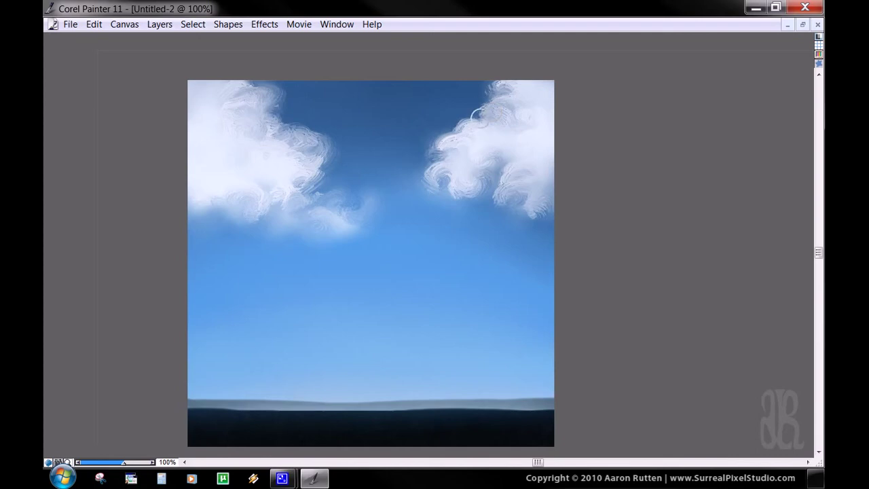
Refine the right cloud with smaller swirling blender strokes along its left, lower and upper edges.
{"action": "mouse_move", "coordinate": [467, 118]}
{"action": "left_mouse_down"}
{"action": "mouse_move", "coordinate": [452, 126]}
{"action": "mouse_move", "coordinate": [470, 144]}
{"action": "left_mouse_up"}
{"action": "left_click_drag", "start_coordinate": [360, 186], "coordinate": [367, 182]}
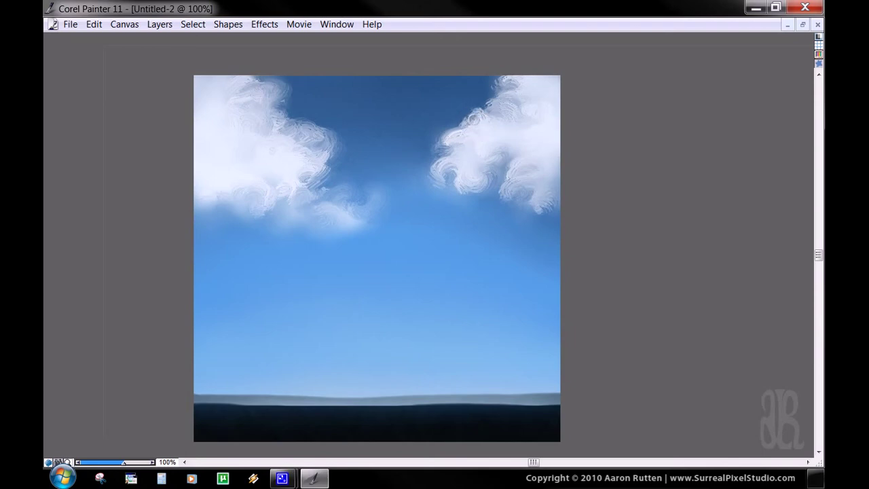
{"action": "mouse_move", "coordinate": [467, 117]}
{"action": "left_mouse_down"}
{"action": "mouse_move", "coordinate": [475, 132]}
{"action": "mouse_move", "coordinate": [443, 154]}
{"action": "left_mouse_up"}
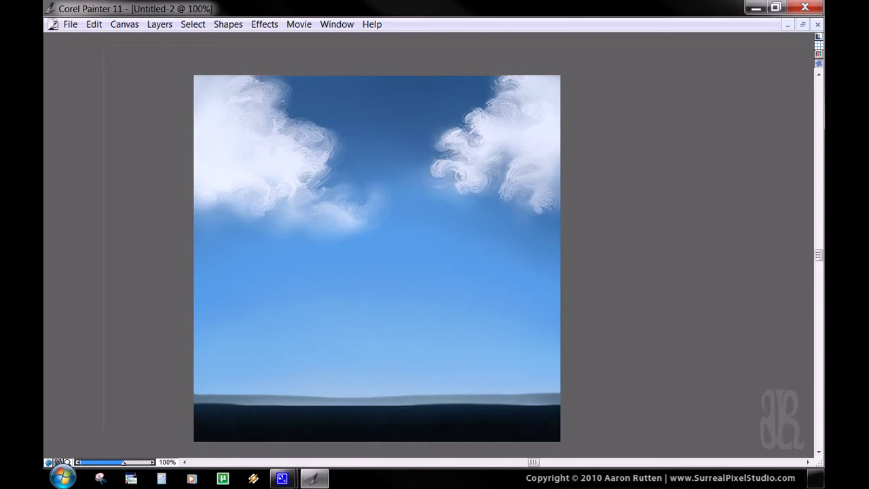
{"action": "left_click_drag", "start_coordinate": [460, 175], "coordinate": [478, 188]}
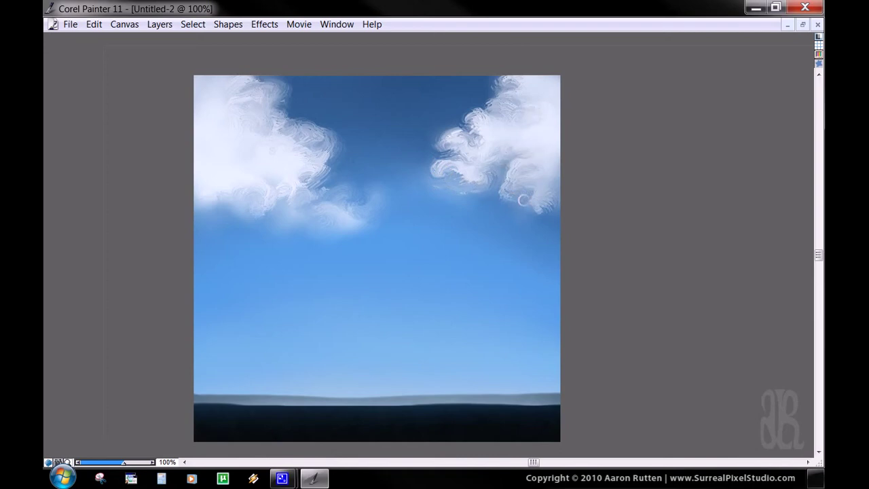
{"action": "left_click_drag", "start_coordinate": [524, 199], "coordinate": [542, 207]}
{"action": "mouse_move", "coordinate": [501, 81]}
{"action": "left_mouse_down"}
{"action": "mouse_move", "coordinate": [495, 111]}
{"action": "mouse_move", "coordinate": [511, 115]}
{"action": "mouse_move", "coordinate": [536, 87]}
{"action": "left_mouse_up"}
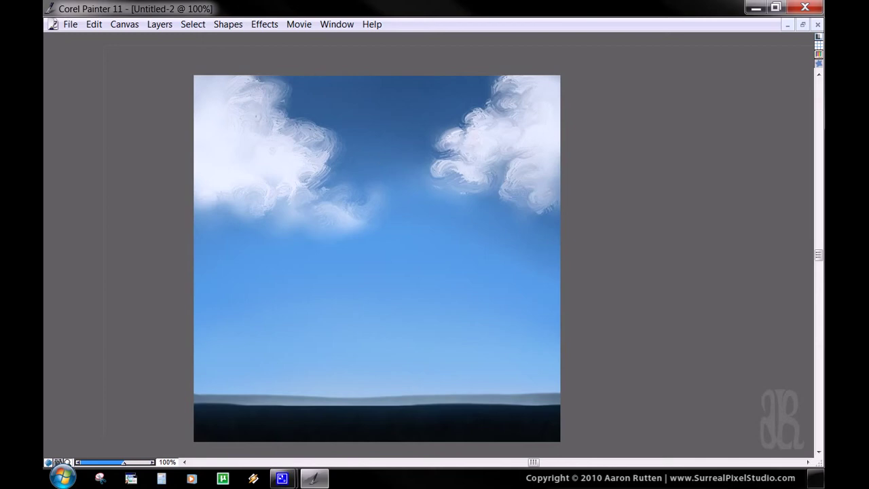
Refine the left cloud's interior and right edge with small swirls using the oily blender at size 8.1.
{"action": "left_click_drag", "start_coordinate": [275, 129], "coordinate": [239, 145]}
{"action": "mouse_move", "coordinate": [304, 139]}
{"action": "left_mouse_down"}
{"action": "mouse_move", "coordinate": [321, 153]}
{"action": "mouse_move", "coordinate": [315, 172]}
{"action": "left_mouse_up"}
{"action": "mouse_move", "coordinate": [316, 126]}
{"action": "left_mouse_down"}
{"action": "mouse_move", "coordinate": [306, 133]}
{"action": "mouse_move", "coordinate": [326, 129]}
{"action": "mouse_move", "coordinate": [292, 129]}
{"action": "mouse_move", "coordinate": [324, 160]}
{"action": "mouse_move", "coordinate": [307, 144]}
{"action": "mouse_move", "coordinate": [331, 134]}
{"action": "left_mouse_up"}
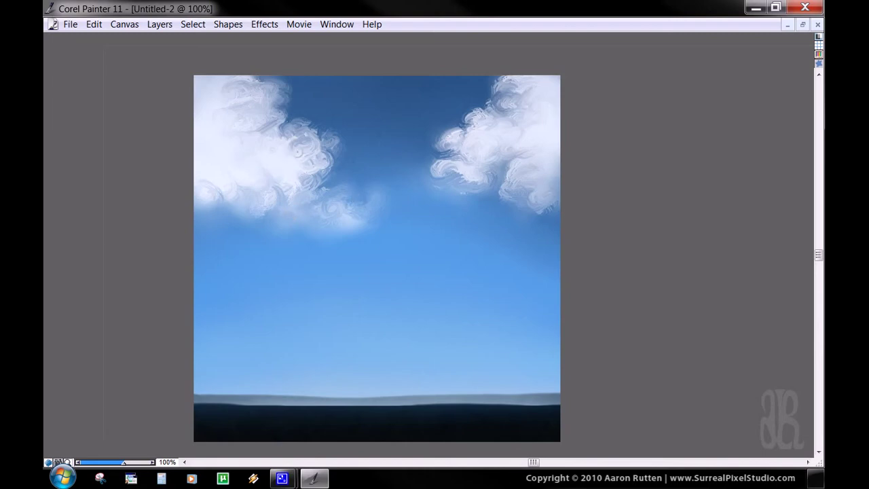
Soften the edges of both clouds with the Diffuse Blur blender at size 13.5, strength 38% and grain 21%.
{"action": "key", "text": "Tab"}
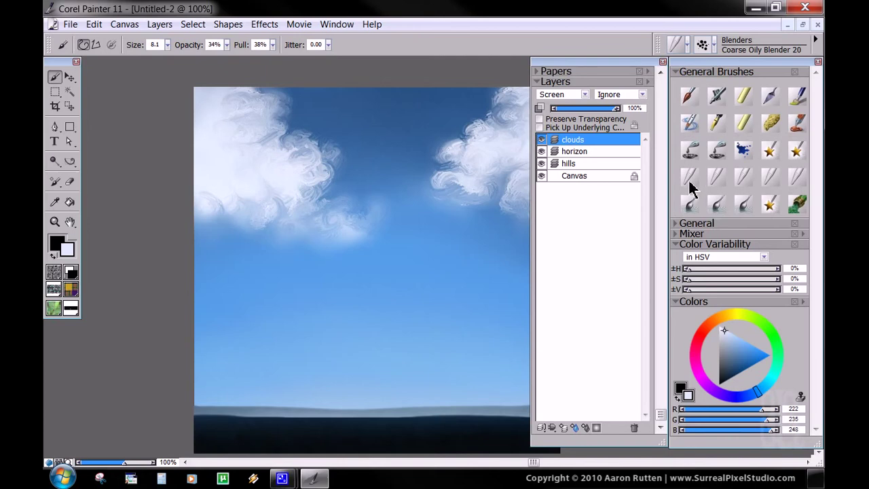
{"action": "left_click", "coordinate": [692, 182]}
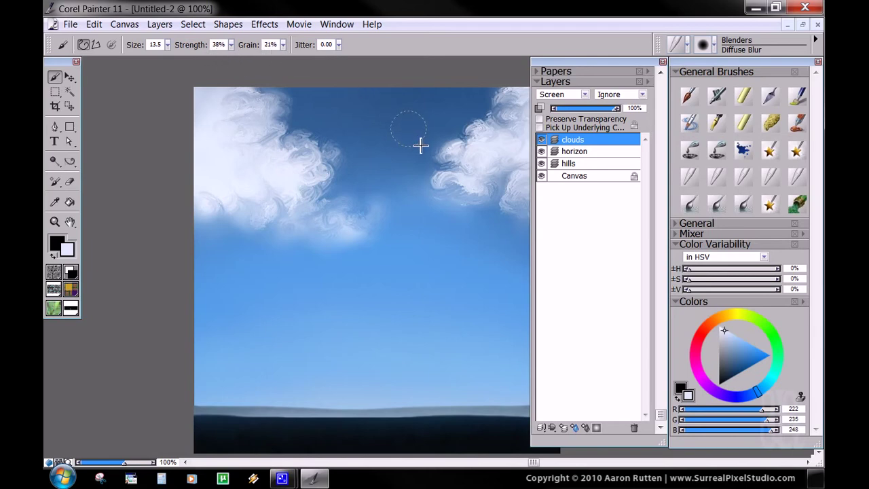
{"action": "key", "text": "Tab"}
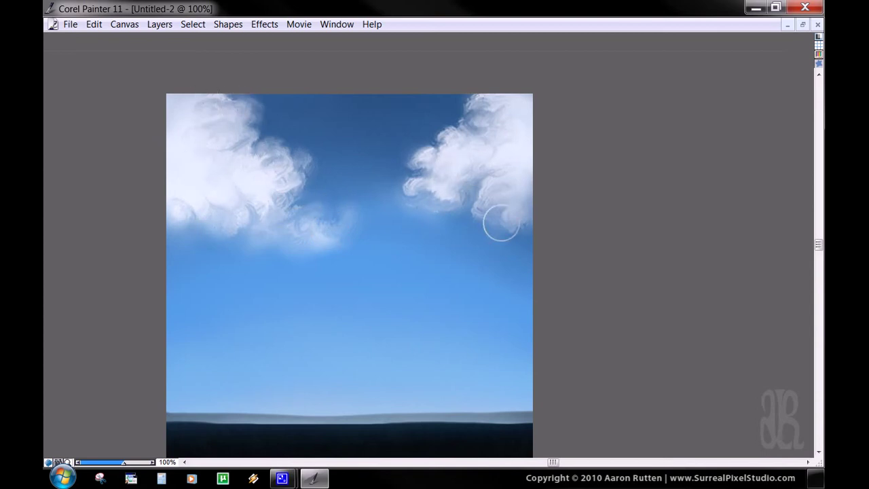
Swirl wispy texture into the right cloud's left, upper and lower edges with Coarse Oily Blender 20 at size 8.1, opacity 34% and pull 38%.
{"action": "key", "text": "Tab"}
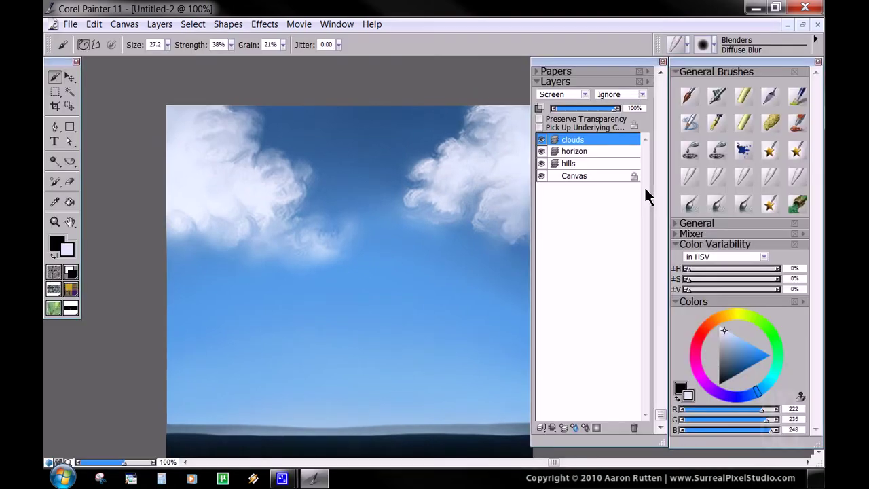
{"action": "left_click_drag", "start_coordinate": [499, 236], "coordinate": [481, 221]}
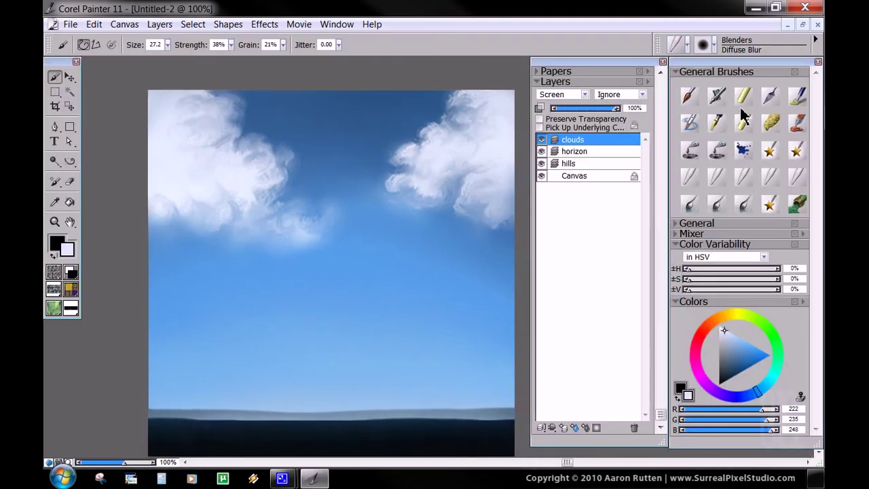
{"action": "left_click", "coordinate": [717, 180]}
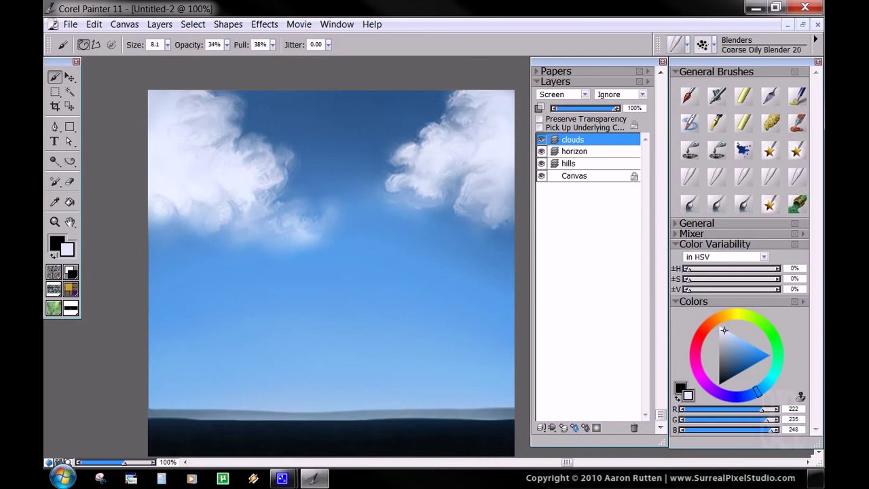
{"action": "key", "text": "Tab"}
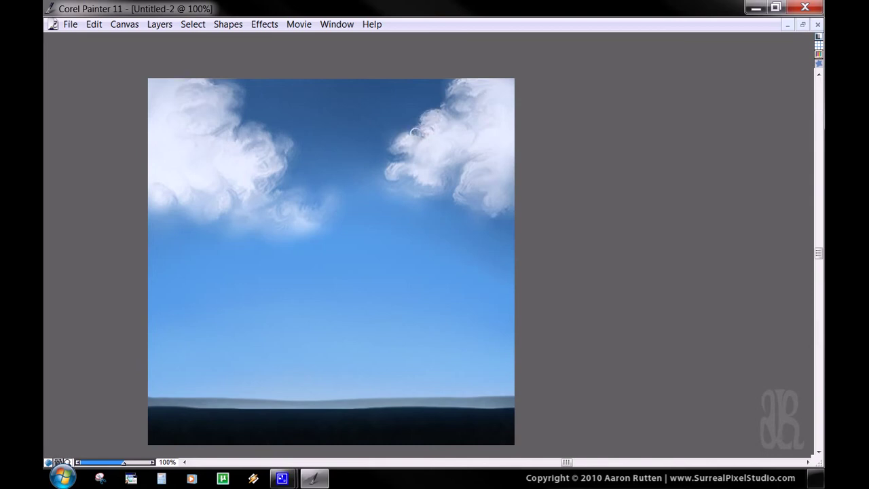
{"action": "mouse_move", "coordinate": [417, 132]}
{"action": "left_mouse_down"}
{"action": "mouse_move", "coordinate": [400, 136]}
{"action": "mouse_move", "coordinate": [396, 144]}
{"action": "mouse_move", "coordinate": [409, 153]}
{"action": "mouse_move", "coordinate": [388, 174]}
{"action": "mouse_move", "coordinate": [427, 175]}
{"action": "mouse_move", "coordinate": [412, 180]}
{"action": "left_mouse_up"}
{"action": "mouse_move", "coordinate": [445, 108]}
{"action": "left_mouse_down"}
{"action": "mouse_move", "coordinate": [474, 127]}
{"action": "mouse_move", "coordinate": [463, 119]}
{"action": "mouse_move", "coordinate": [444, 139]}
{"action": "mouse_move", "coordinate": [483, 109]}
{"action": "mouse_move", "coordinate": [447, 90]}
{"action": "left_mouse_up"}
{"action": "mouse_move", "coordinate": [478, 165]}
{"action": "left_mouse_down"}
{"action": "mouse_move", "coordinate": [463, 169]}
{"action": "mouse_move", "coordinate": [456, 191]}
{"action": "mouse_move", "coordinate": [409, 183]}
{"action": "left_mouse_up"}
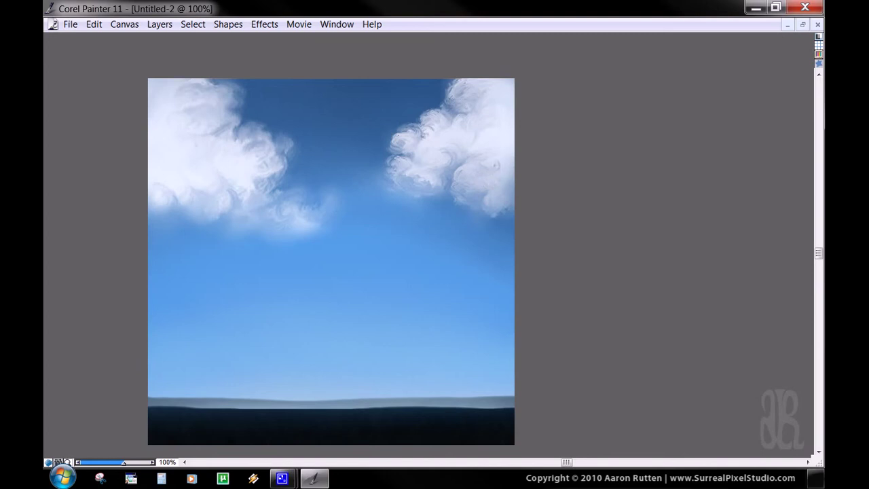
{"action": "mouse_move", "coordinate": [502, 192]}
{"action": "left_mouse_down"}
{"action": "mouse_move", "coordinate": [476, 195]}
{"action": "mouse_move", "coordinate": [512, 203]}
{"action": "mouse_move", "coordinate": [504, 203]}
{"action": "mouse_move", "coordinate": [504, 218]}
{"action": "mouse_move", "coordinate": [488, 209]}
{"action": "mouse_move", "coordinate": [512, 208]}
{"action": "left_mouse_up"}
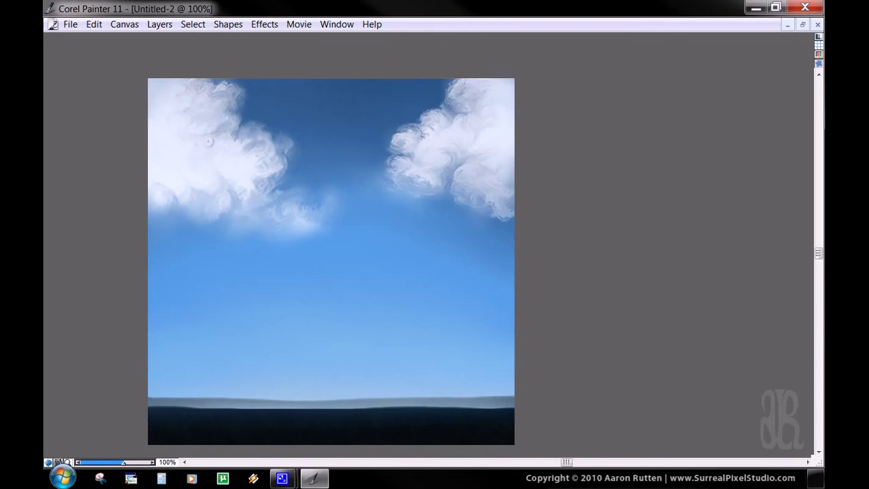
Work short curled strokes into the left cloud's right edge, interior and underside with the same oily blender.
{"action": "left_click_drag", "start_coordinate": [239, 149], "coordinate": [267, 137]}
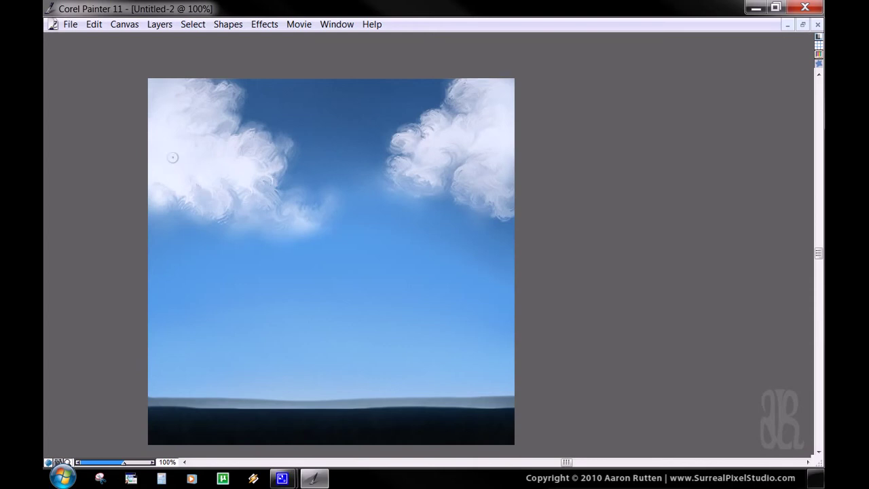
{"action": "left_click_drag", "start_coordinate": [197, 189], "coordinate": [201, 170]}
{"action": "key", "text": "Tab"}
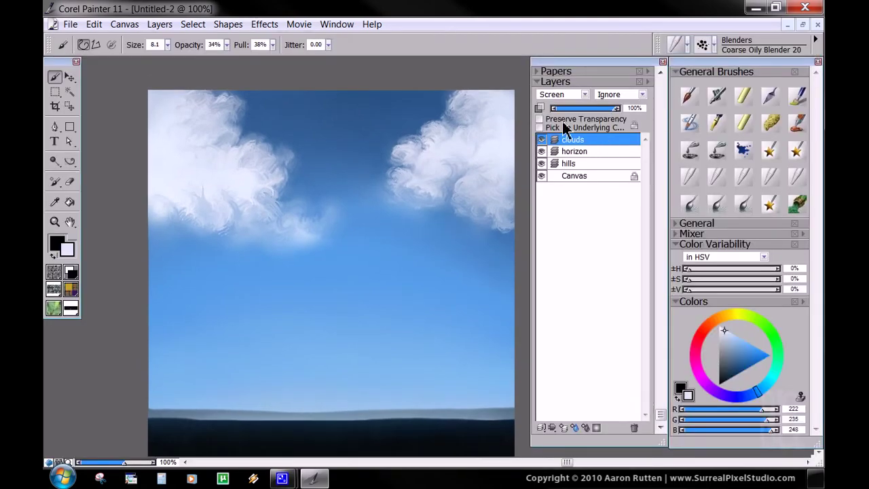
Try to shift the clouds layer slightly with the Layer Adjuster, and return to the Brush tool.
{"action": "left_click", "coordinate": [70, 77]}
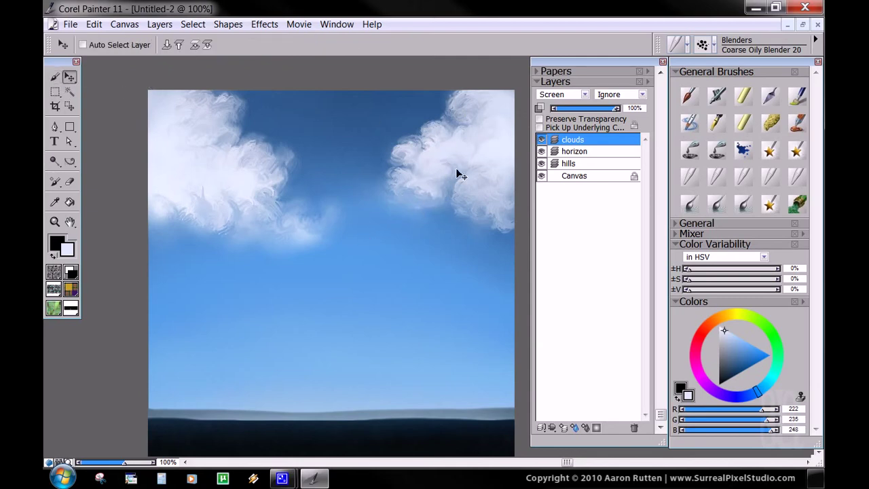
{"action": "mouse_move", "coordinate": [464, 156]}
{"action": "left_mouse_down"}
{"action": "mouse_move", "coordinate": [454, 197]}
{"action": "mouse_move", "coordinate": [475, 163]}
{"action": "left_mouse_up"}
{"action": "left_click", "coordinate": [54, 78]}
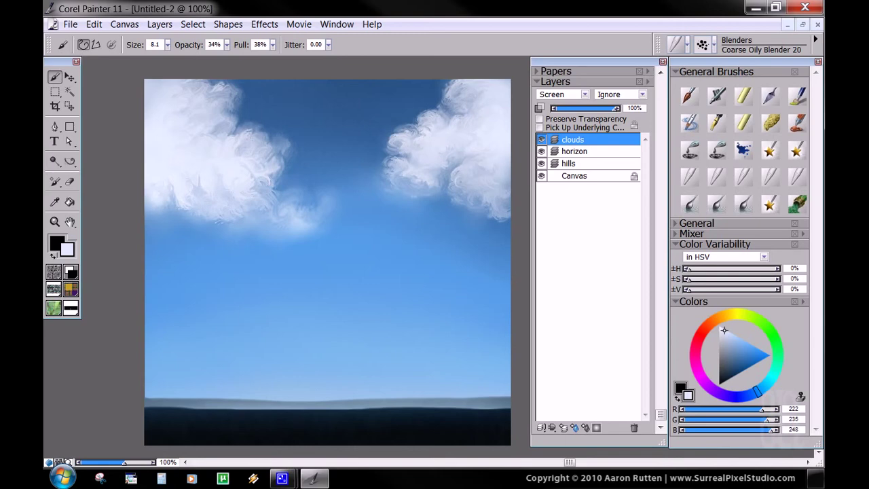
Soften the blended texture of both clouds with the Diffuse Blur blender at strength 38% and grain 21%, reducing its size to 7.6.
{"action": "left_click", "coordinate": [689, 176]}
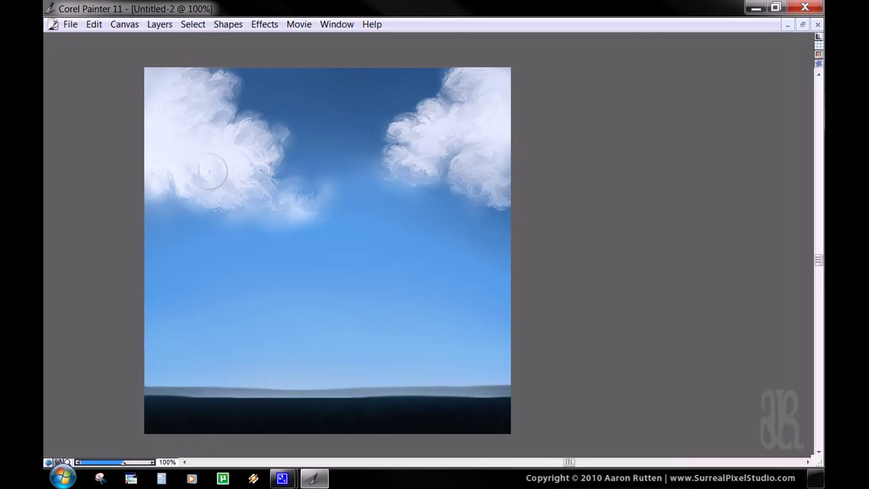
{"action": "key", "text": "Tab"}
{"action": "mouse_move", "coordinate": [206, 173]}
{"action": "left_mouse_down"}
{"action": "mouse_move", "coordinate": [170, 167]}
{"action": "mouse_move", "coordinate": [159, 176]}
{"action": "mouse_move", "coordinate": [213, 169]}
{"action": "mouse_move", "coordinate": [217, 205]}
{"action": "mouse_move", "coordinate": [278, 162]}
{"action": "mouse_move", "coordinate": [245, 151]}
{"action": "mouse_move", "coordinate": [190, 103]}
{"action": "left_mouse_up"}
{"action": "mouse_move", "coordinate": [394, 110]}
{"action": "left_mouse_down"}
{"action": "mouse_move", "coordinate": [428, 121]}
{"action": "mouse_move", "coordinate": [399, 129]}
{"action": "mouse_move", "coordinate": [419, 134]}
{"action": "mouse_move", "coordinate": [447, 82]}
{"action": "mouse_move", "coordinate": [442, 119]}
{"action": "mouse_move", "coordinate": [455, 79]}
{"action": "mouse_move", "coordinate": [472, 194]}
{"action": "left_mouse_up"}
{"action": "left_click_drag", "start_coordinate": [436, 298], "coordinate": [500, 295]}
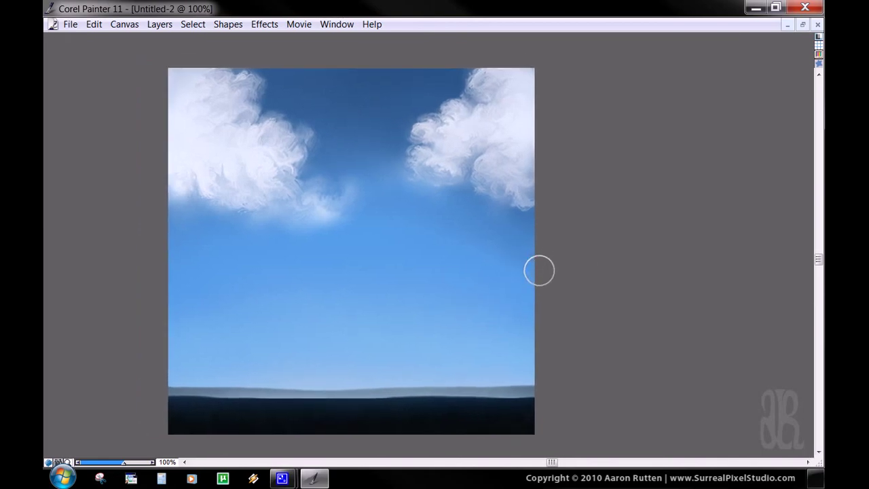
{"action": "left_click_drag", "start_coordinate": [485, 277], "coordinate": [500, 279]}
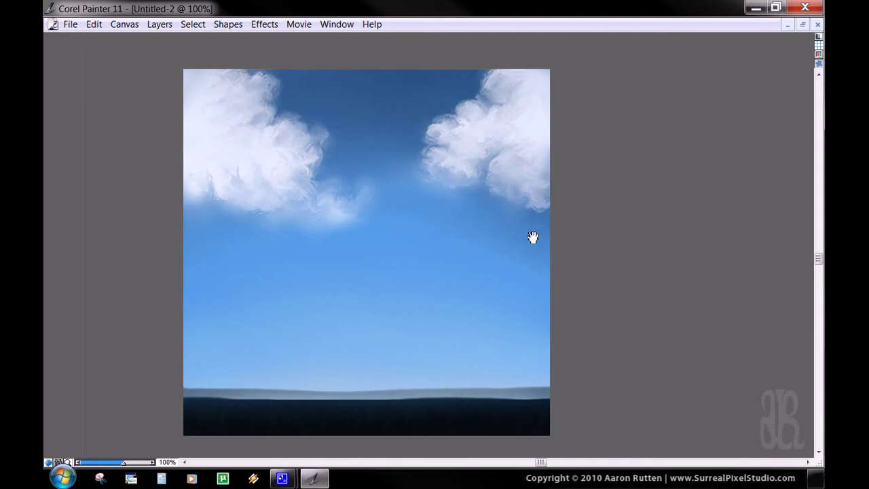
{"action": "left_click_drag", "start_coordinate": [533, 237], "coordinate": [544, 240]}
Add a new layer above the clouds layer and set its composite method to Multiply.
{"action": "key", "text": "Tab"}
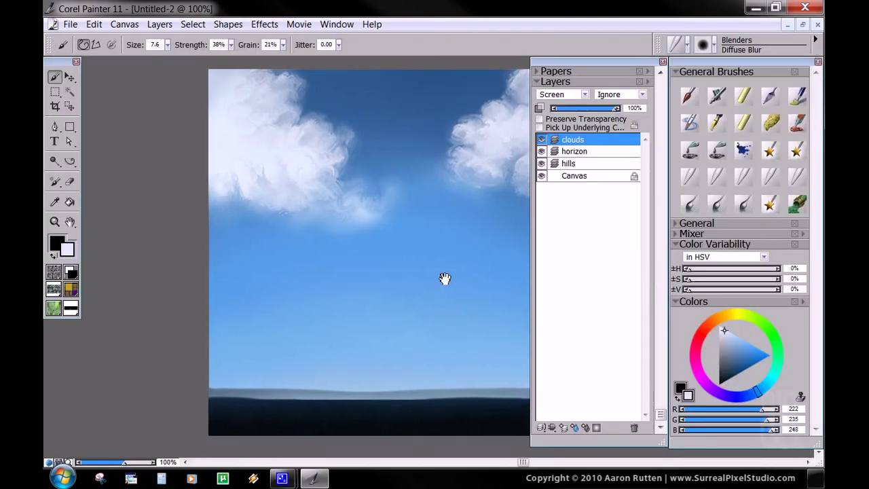
{"action": "left_click_drag", "start_coordinate": [445, 278], "coordinate": [393, 289]}
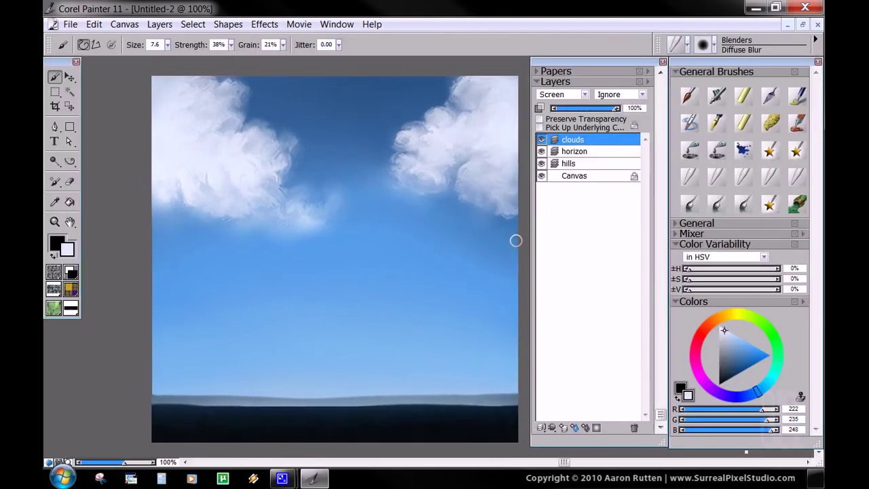
{"action": "left_click", "coordinate": [563, 428]}
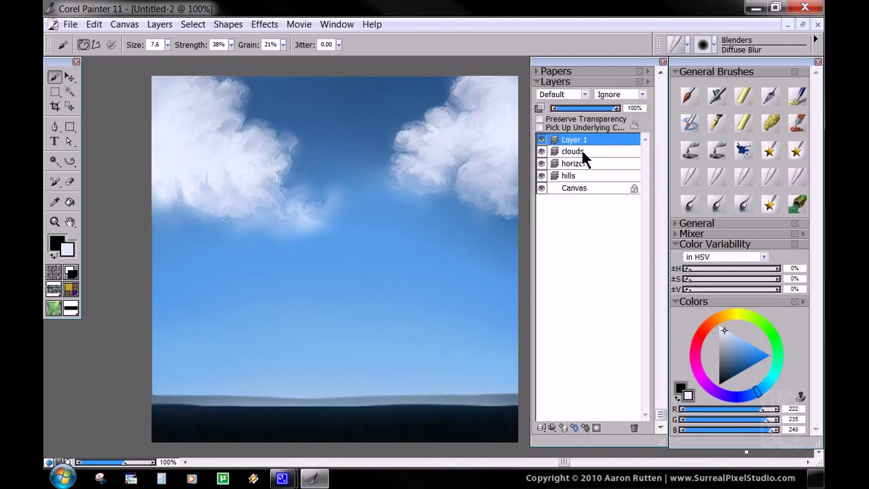
{"action": "left_click", "coordinate": [574, 95]}
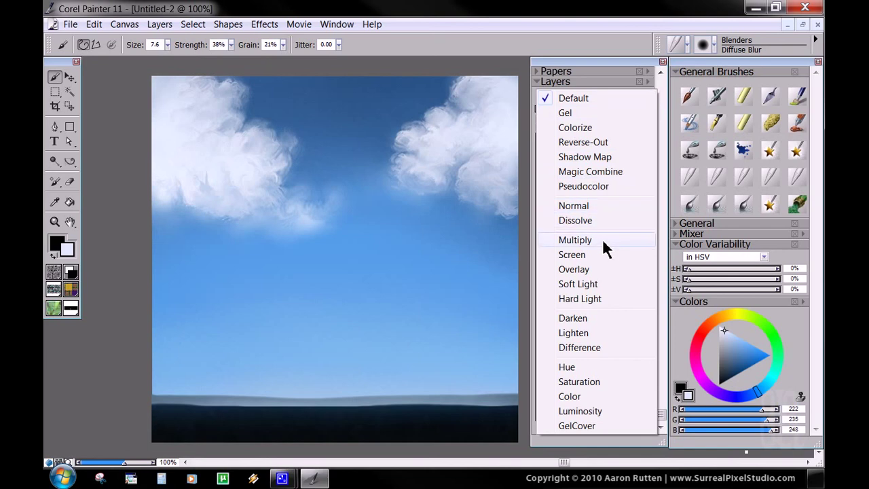
{"action": "left_click", "coordinate": [574, 239]}
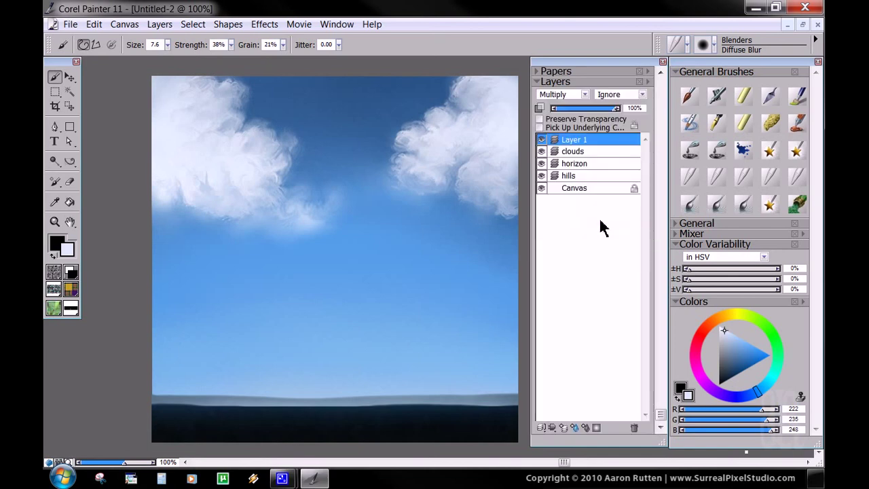
Rename the new Multiply layer as vignette.
{"action": "double_click", "coordinate": [575, 142]}
{"action": "type", "text": "vi"}
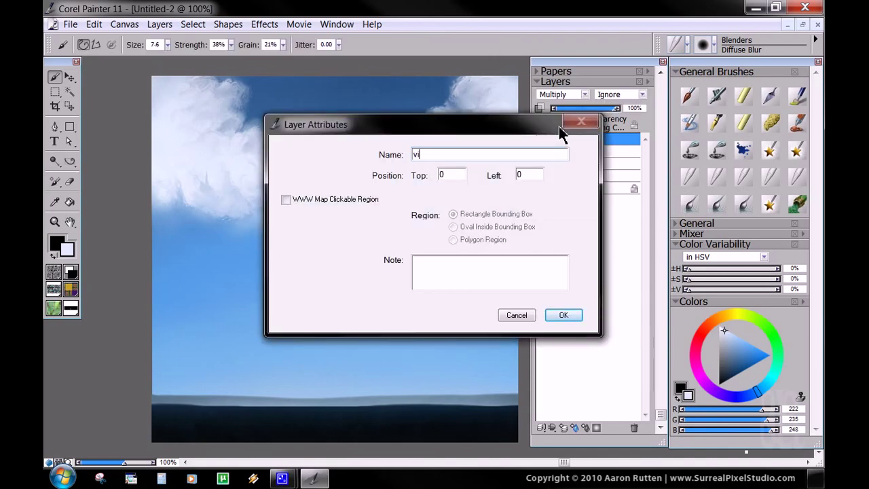
{"action": "type", "text": "gnette"}
{"action": "key", "text": "Return"}
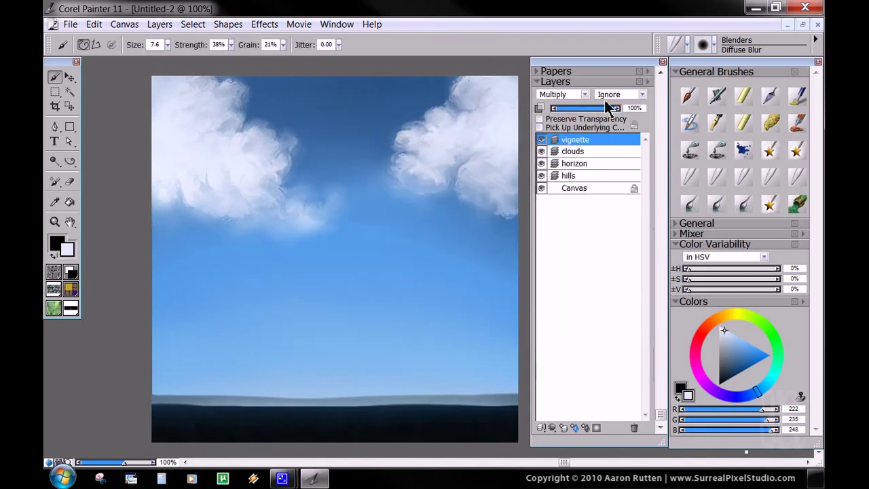
Set up the Digital Airbrush at size 89.2, opacity 17% and jitter 0.00 with a near-black colour of R 5, G 9, B 13.
{"action": "left_click", "coordinate": [717, 97]}
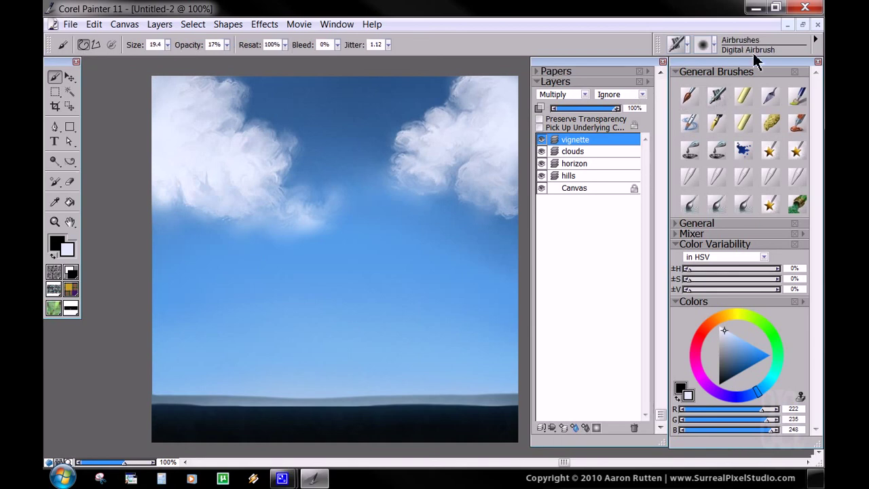
{"action": "left_click", "coordinate": [723, 387]}
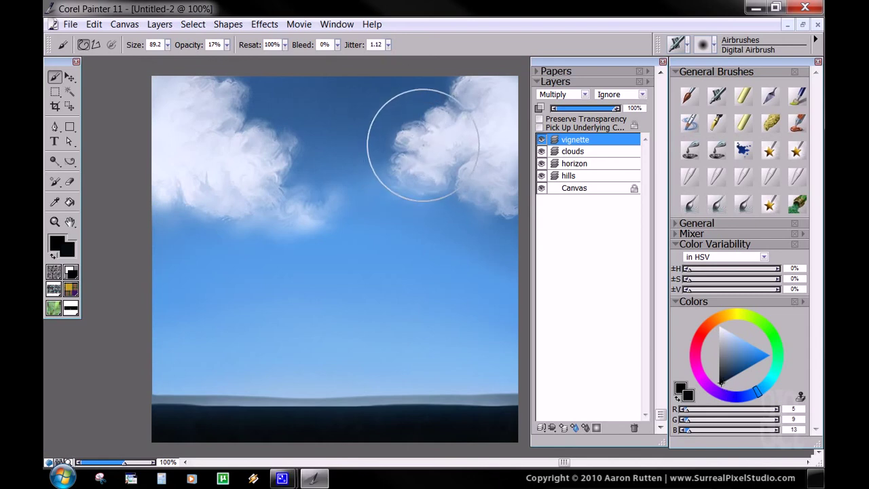
{"action": "key", "text": "Tab"}
{"action": "left_click_drag", "start_coordinate": [226, 97], "coordinate": [236, 119]}
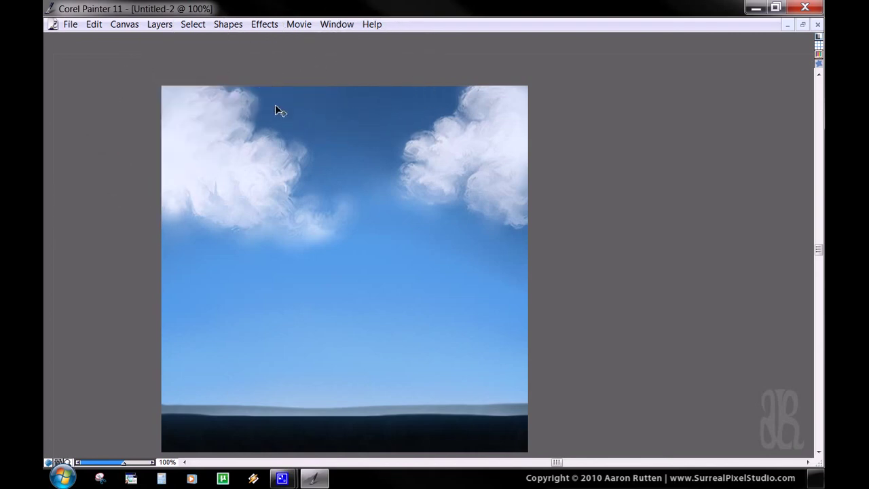
{"action": "key", "text": "Tab"}
{"action": "left_click", "coordinate": [388, 45]}
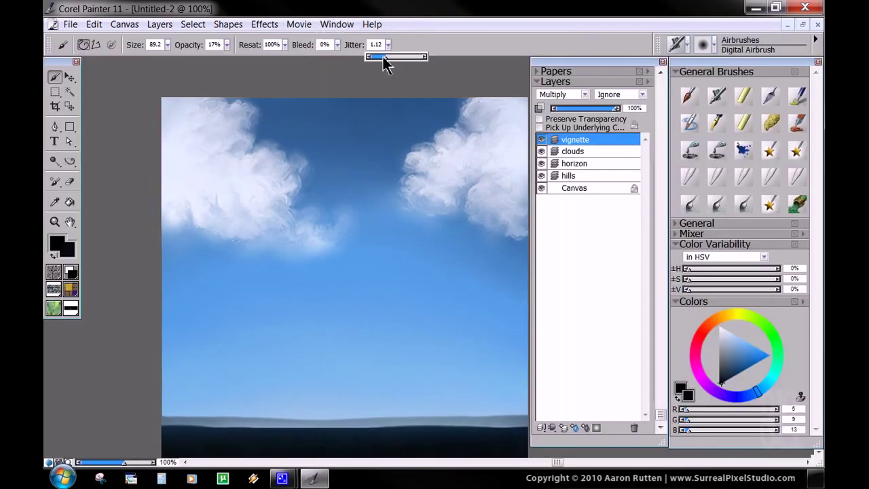
{"action": "key", "text": "Tab"}
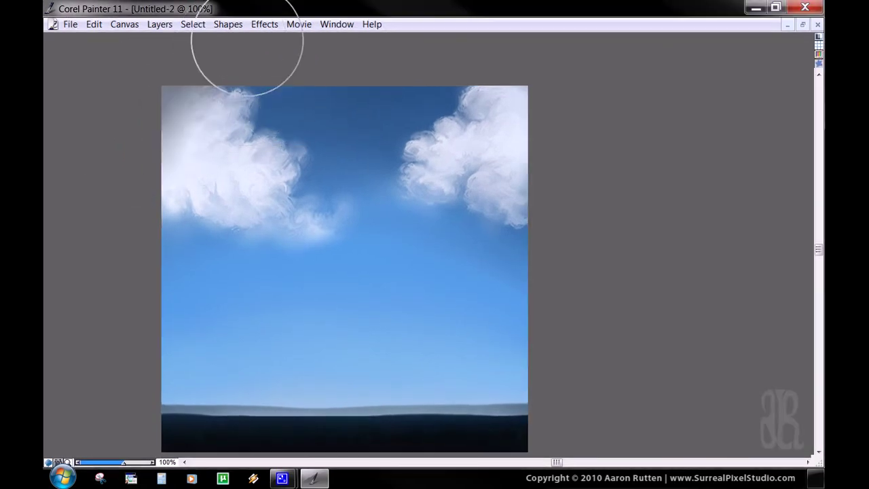
Airbrush dark vignette shading over the painting's two upper corners and along its top edge.
{"action": "mouse_move", "coordinate": [140, 165]}
{"action": "left_mouse_down"}
{"action": "mouse_move", "coordinate": [242, 80]}
{"action": "mouse_move", "coordinate": [228, 72]}
{"action": "mouse_move", "coordinate": [141, 96]}
{"action": "left_mouse_up"}
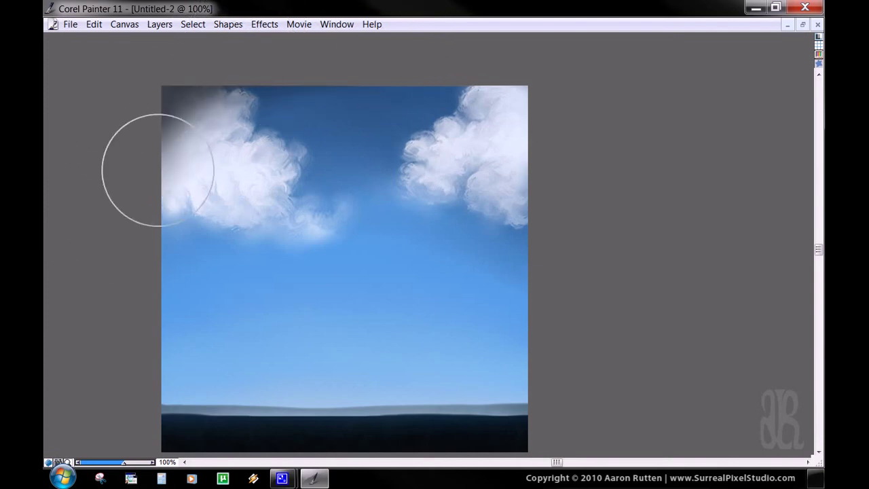
{"action": "mouse_move", "coordinate": [626, 145]}
{"action": "left_mouse_down"}
{"action": "mouse_move", "coordinate": [572, 145]}
{"action": "mouse_move", "coordinate": [476, 102]}
{"action": "left_mouse_up"}
{"action": "left_click_drag", "start_coordinate": [594, 131], "coordinate": [225, 60]}
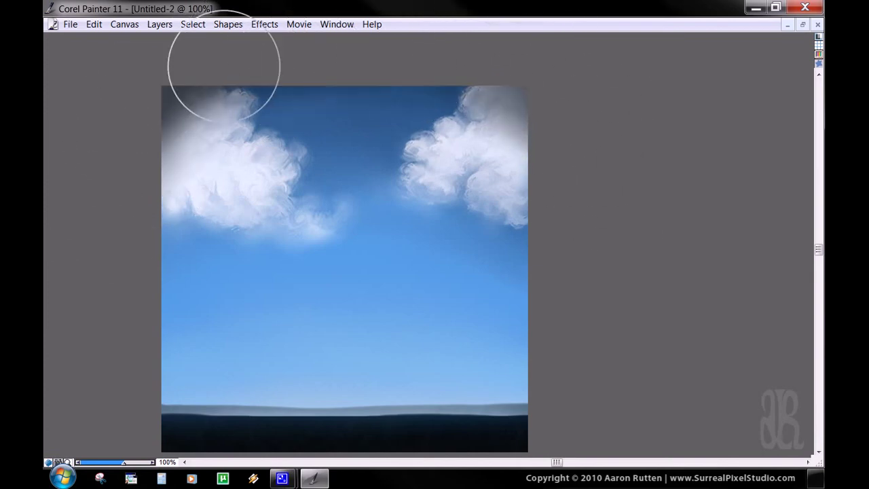
Airbrush dark vignette shading over the painting's two lower corners around the horizon.
{"action": "key", "text": "space"}
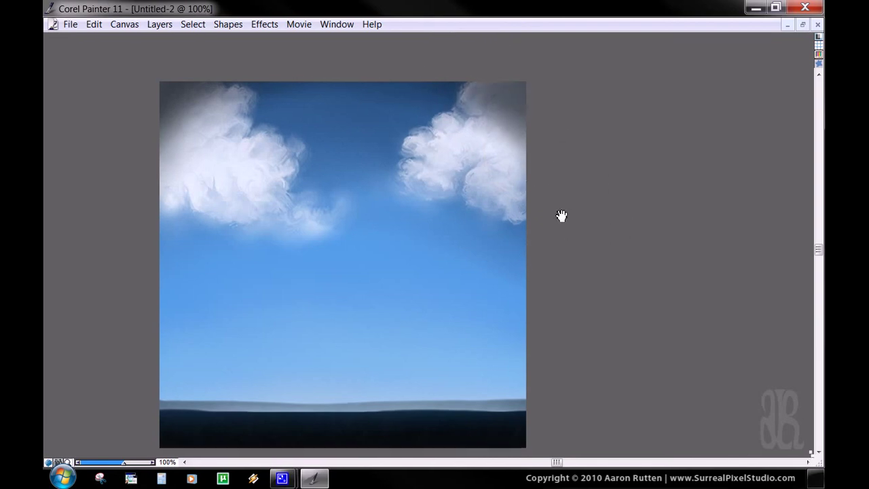
{"action": "left_click_drag", "start_coordinate": [557, 232], "coordinate": [574, 184]}
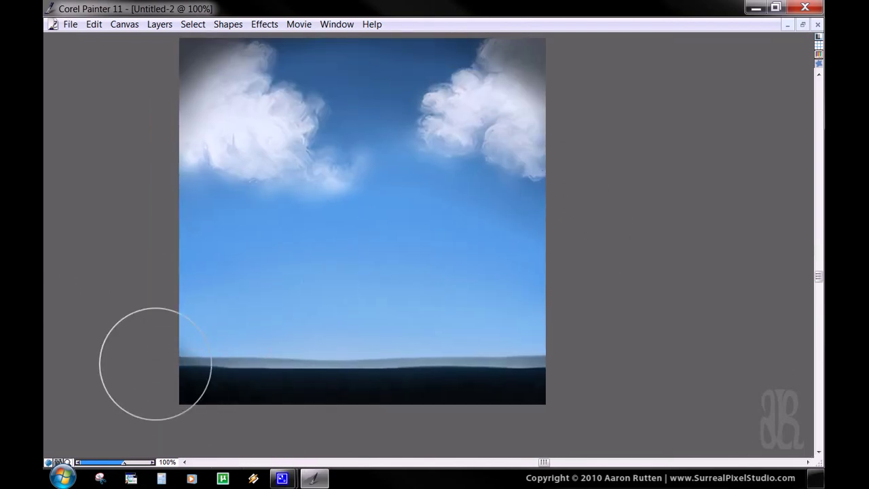
{"action": "left_click_drag", "start_coordinate": [152, 365], "coordinate": [153, 364]}
{"action": "left_click_drag", "start_coordinate": [557, 412], "coordinate": [589, 315]}
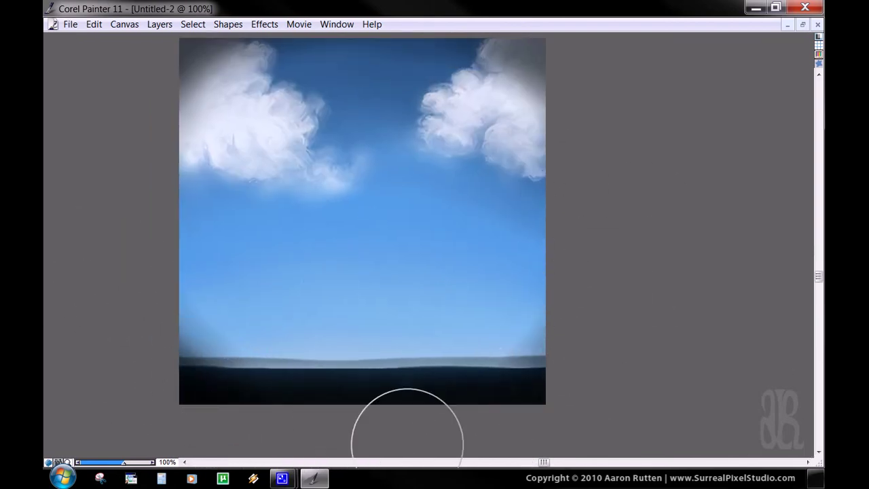
{"action": "key", "text": "space"}
{"action": "mouse_move", "coordinate": [582, 184]}
{"action": "left_mouse_down"}
{"action": "mouse_move", "coordinate": [578, 206]}
{"action": "mouse_move", "coordinate": [574, 186]}
{"action": "left_mouse_up"}
Switch the airbrush colour to white (R 255, G 255, B 255) and airbrush over the inner edges of the vignette to soften its corners.
{"action": "key", "text": "Tab"}
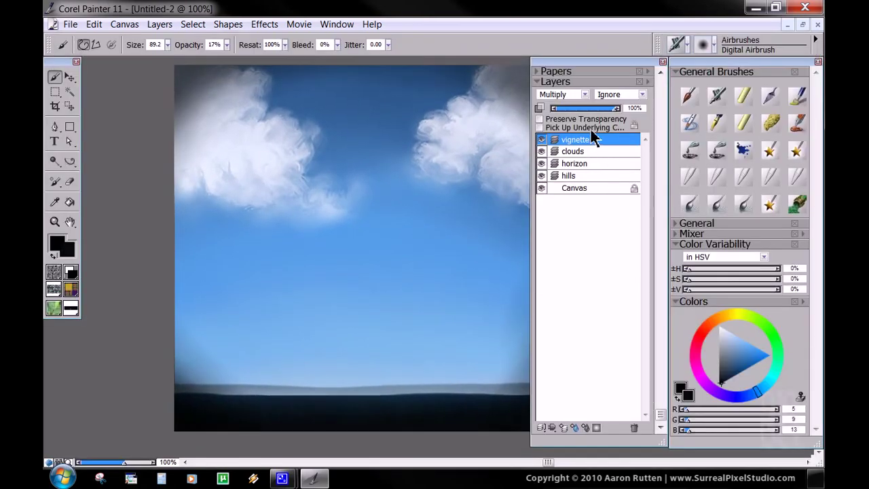
{"action": "key", "text": "space"}
{"action": "left_click_drag", "start_coordinate": [472, 162], "coordinate": [431, 173]}
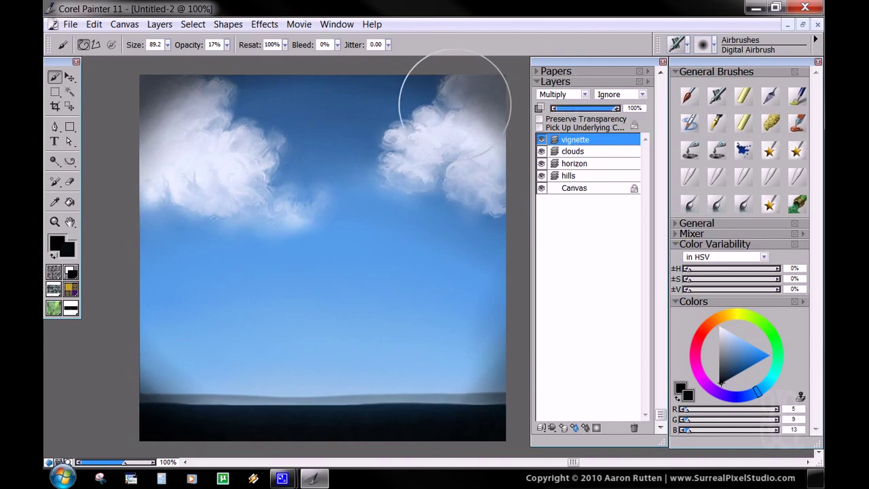
{"action": "mouse_move", "coordinate": [733, 352]}
{"action": "left_mouse_down"}
{"action": "mouse_move", "coordinate": [721, 348]}
{"action": "mouse_move", "coordinate": [698, 305]}
{"action": "left_mouse_up"}
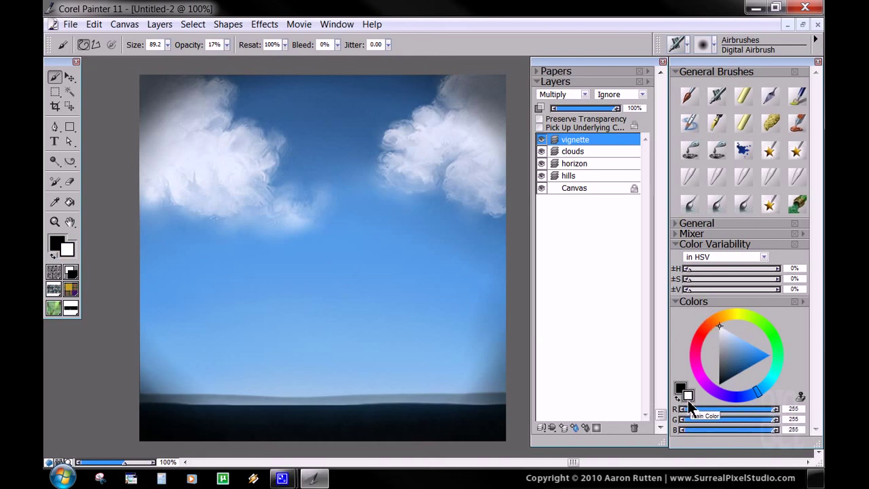
{"action": "key", "text": "Tab"}
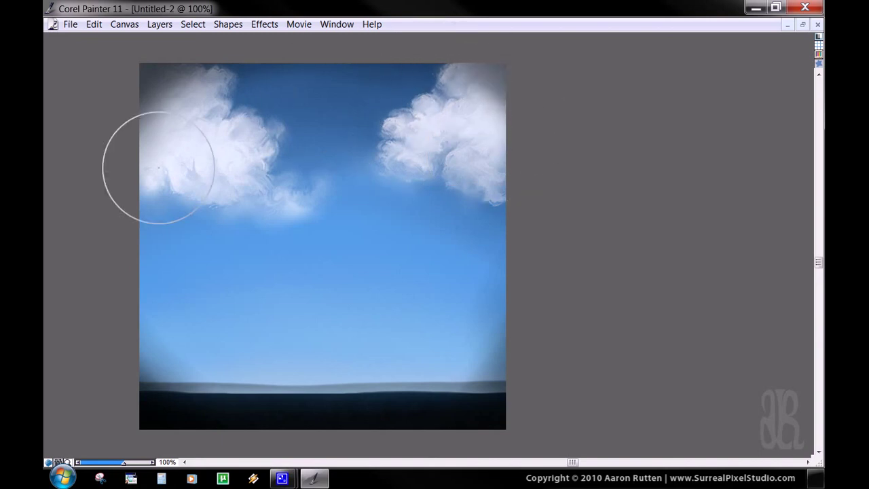
{"action": "left_click_drag", "start_coordinate": [453, 268], "coordinate": [483, 246]}
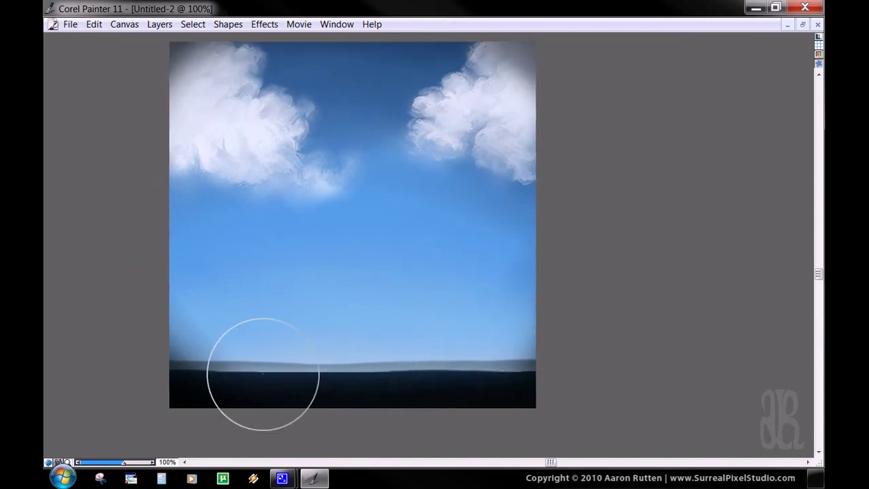
{"action": "left_click_drag", "start_coordinate": [347, 284], "coordinate": [396, 286]}
Preview the vignette layer's white airbrushing in Default blend mode and return the layer to Multiply.
{"action": "key", "text": "Tab"}
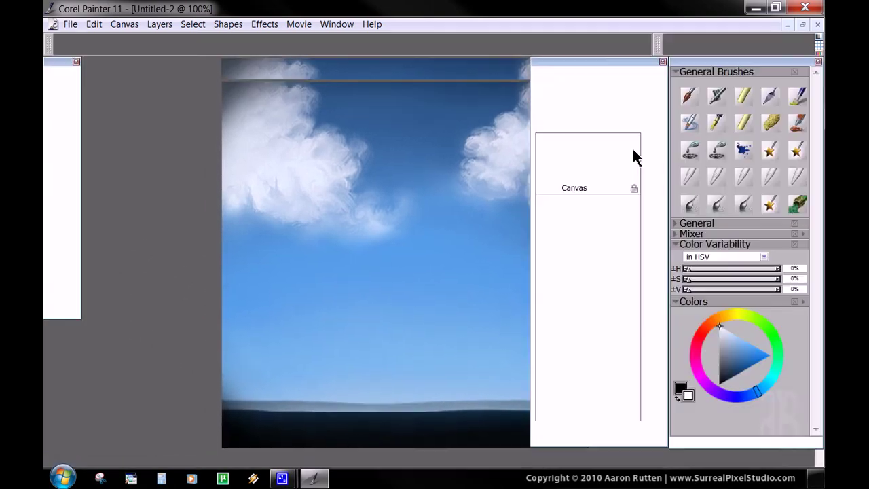
{"action": "left_click", "coordinate": [584, 94]}
{"action": "left_click", "coordinate": [570, 104]}
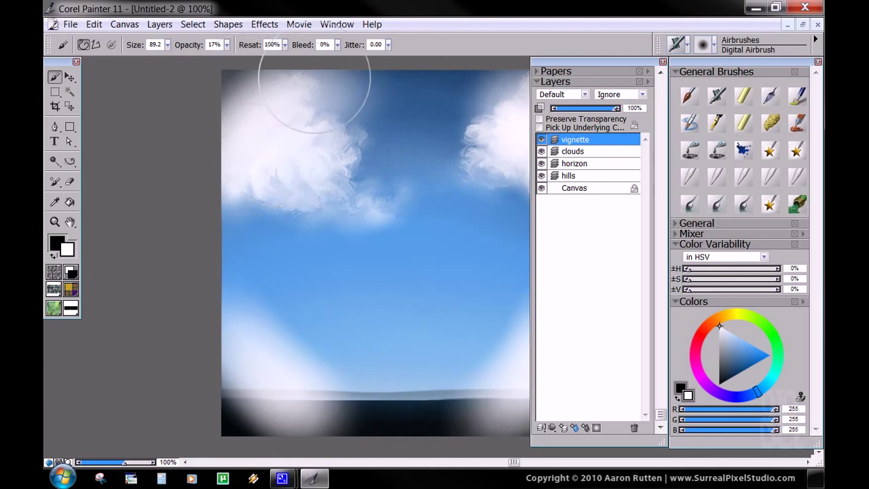
{"action": "left_click", "coordinate": [586, 94]}
{"action": "left_click", "coordinate": [580, 241]}
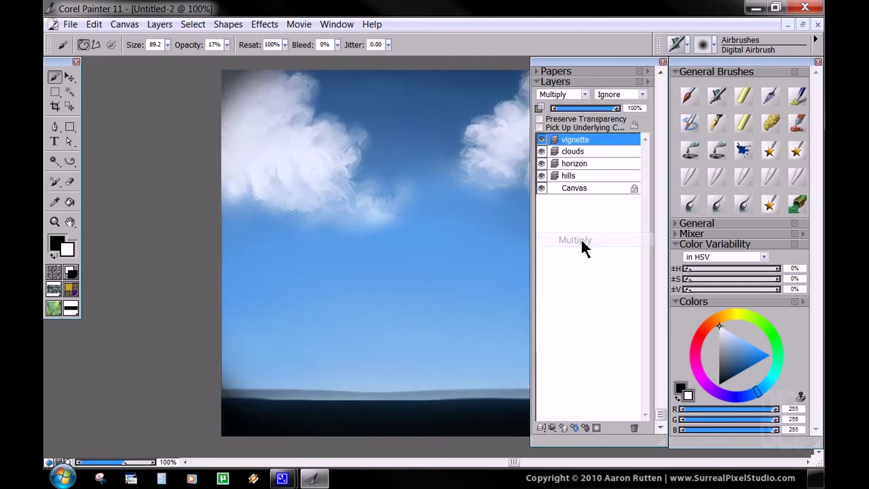
Airbrush soft shadows inside both clouds on the clouds layer with near-black R 1, G 8, B 15 at size 34.0 and opacity 17%.
{"action": "left_click_drag", "start_coordinate": [474, 243], "coordinate": [382, 246]}
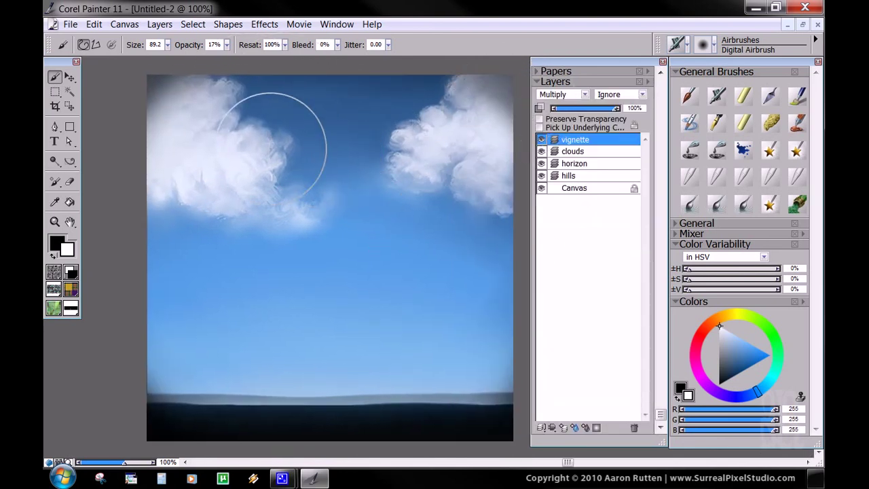
{"action": "left_click", "coordinate": [578, 153]}
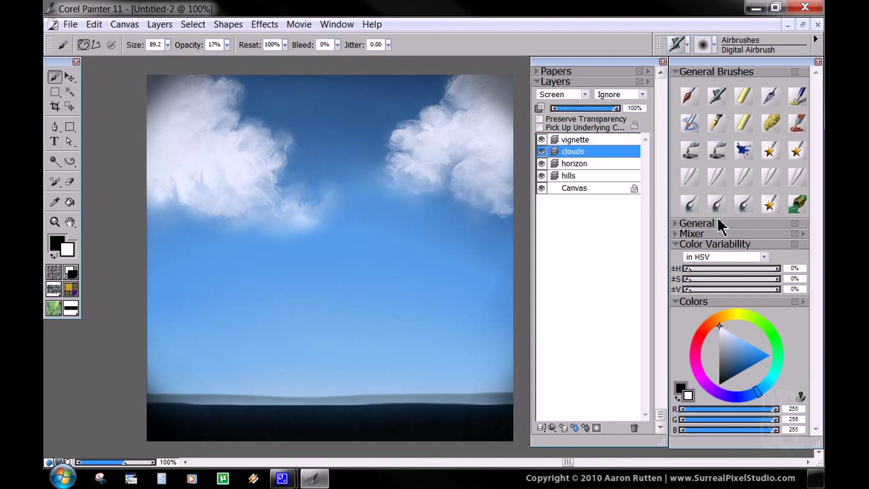
{"action": "left_click_drag", "start_coordinate": [735, 370], "coordinate": [724, 389]}
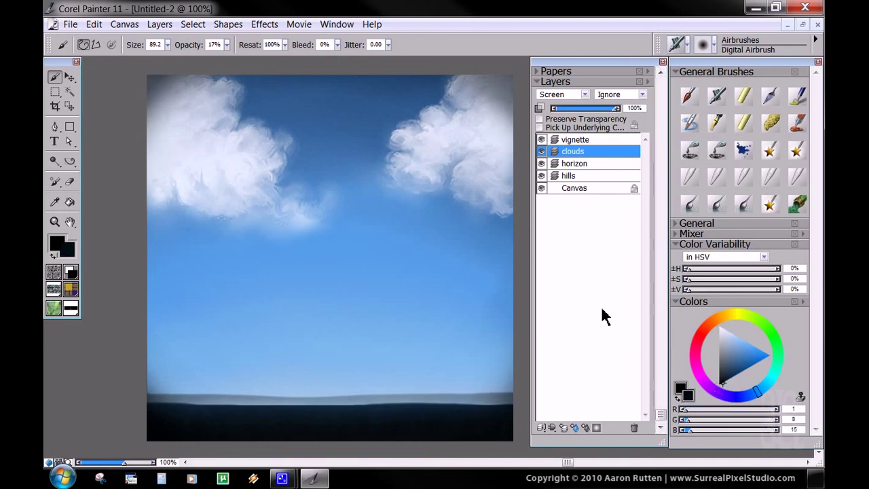
{"action": "key", "text": "bracketleft"}
{"action": "key", "text": "bracketleft"}
{"action": "key", "text": "bracketleft"}
{"action": "mouse_move", "coordinate": [445, 151]}
{"action": "left_mouse_down"}
{"action": "mouse_move", "coordinate": [458, 129]}
{"action": "mouse_move", "coordinate": [468, 139]}
{"action": "mouse_move", "coordinate": [487, 109]}
{"action": "mouse_move", "coordinate": [485, 126]}
{"action": "mouse_move", "coordinate": [526, 142]}
{"action": "left_mouse_up"}
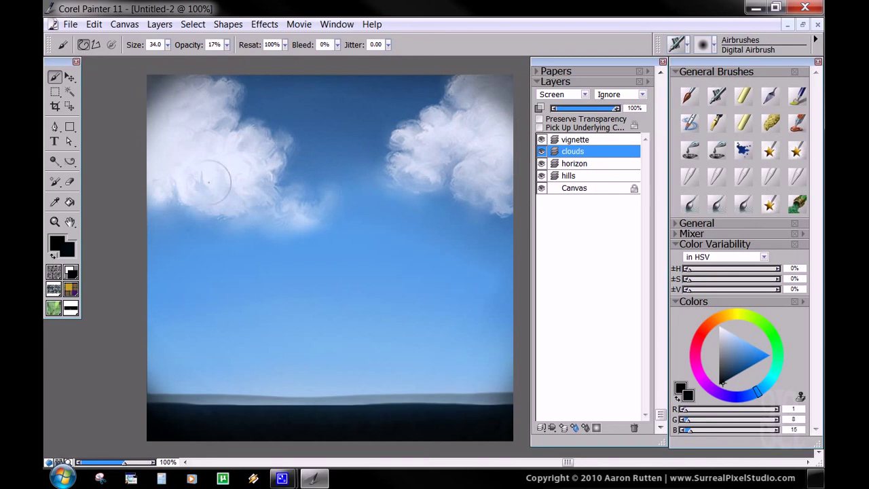
{"action": "mouse_move", "coordinate": [217, 182]}
{"action": "left_mouse_down"}
{"action": "mouse_move", "coordinate": [207, 163]}
{"action": "mouse_move", "coordinate": [184, 154]}
{"action": "mouse_move", "coordinate": [196, 131]}
{"action": "left_mouse_up"}
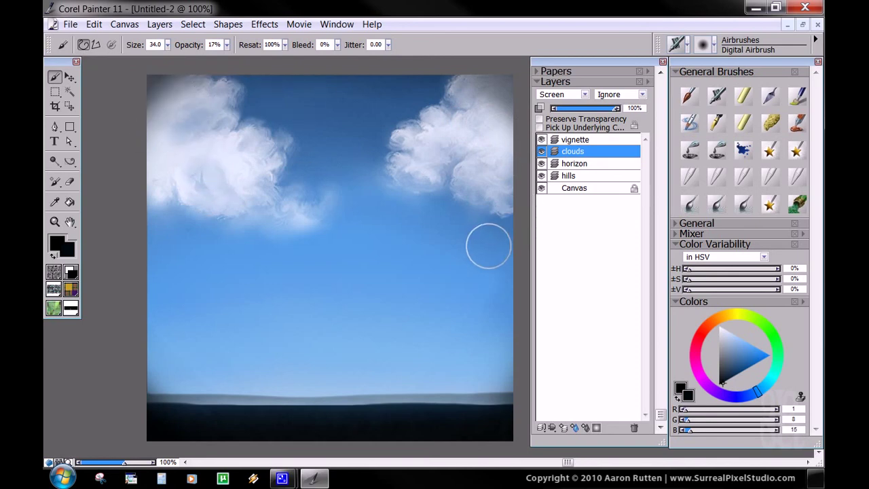
Blend the shading within both clouds using Coarse Oily Blender 20 at size 13.5, opacity 34% and pull 38%.
{"action": "left_click", "coordinate": [716, 180]}
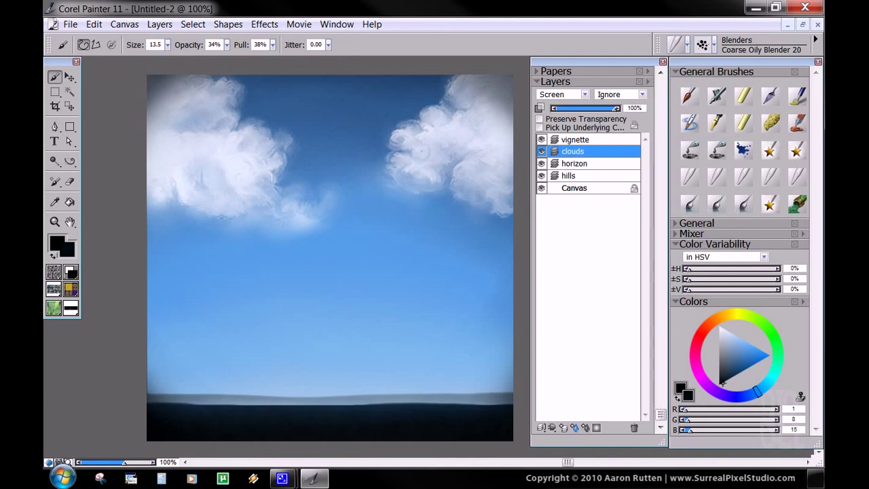
{"action": "left_click_drag", "start_coordinate": [256, 167], "coordinate": [266, 180]}
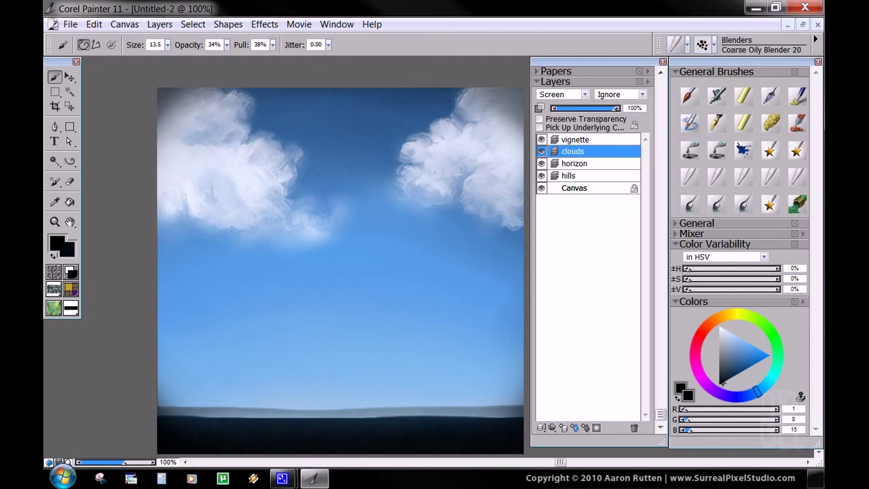
{"action": "mouse_move", "coordinate": [423, 210]}
{"action": "left_mouse_down"}
{"action": "mouse_move", "coordinate": [405, 190]}
{"action": "mouse_move", "coordinate": [412, 196]}
{"action": "left_mouse_up"}
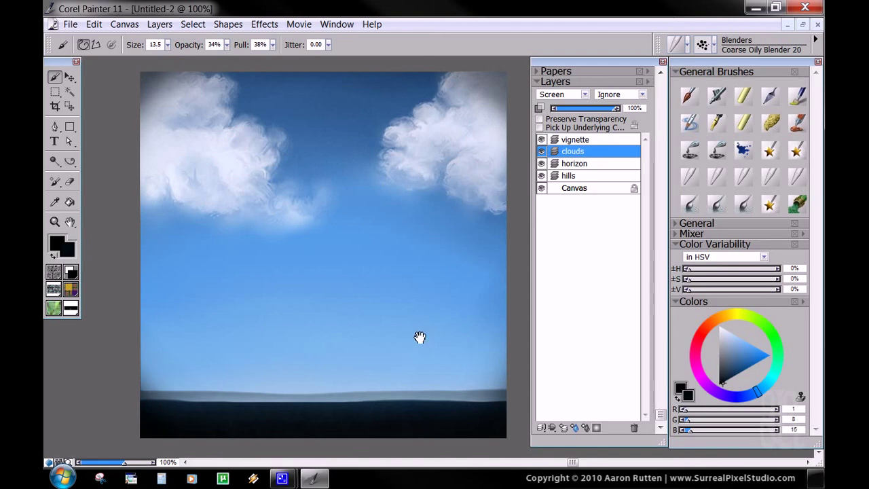
{"action": "left_click_drag", "start_coordinate": [417, 335], "coordinate": [423, 337]}
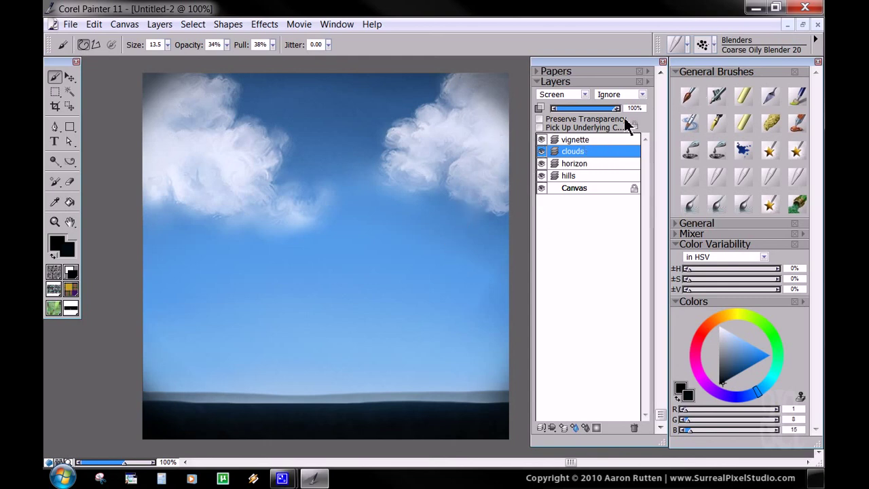
Lower the vignette layer's opacity to 66%.
{"action": "left_click", "coordinate": [588, 139]}
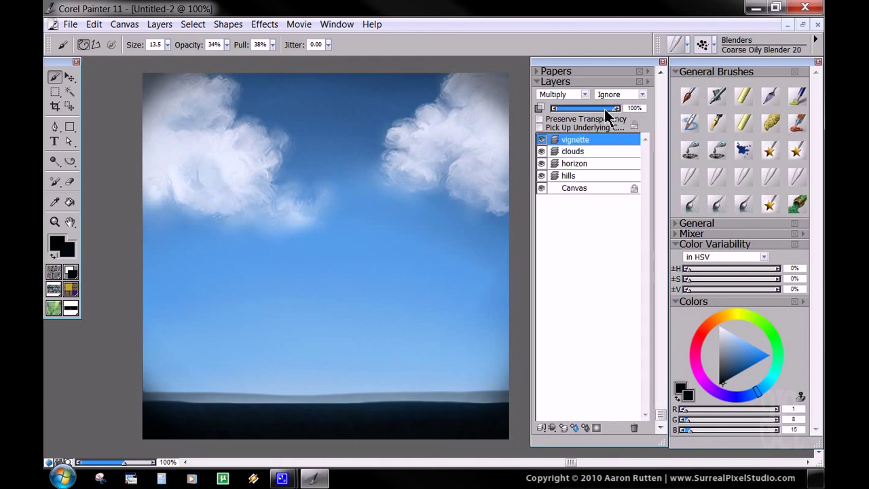
{"action": "left_click_drag", "start_coordinate": [606, 110], "coordinate": [595, 110]}
{"action": "mouse_move", "coordinate": [460, 249]}
{"action": "left_mouse_down"}
{"action": "mouse_move", "coordinate": [431, 251]}
{"action": "mouse_move", "coordinate": [446, 250]}
{"action": "left_mouse_up"}
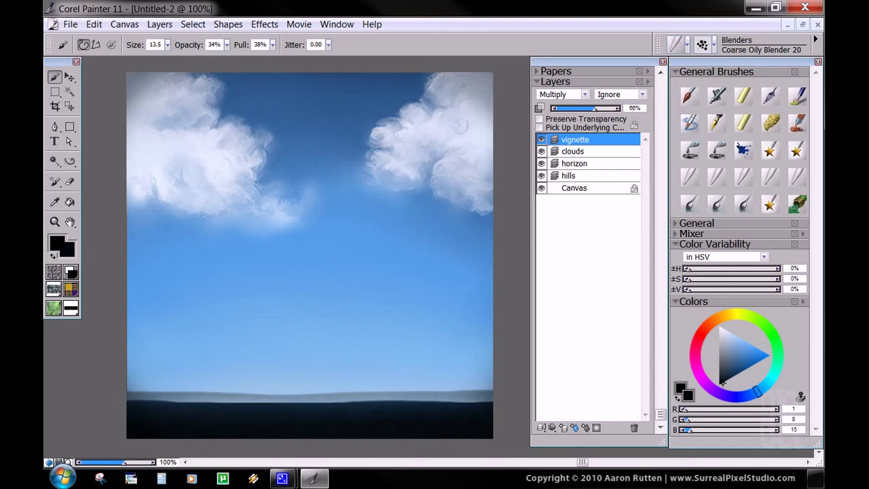
Reselect the clouds layer and review its brushes: Digital Airbrush, Coarse Oily Blender 20 and Diffuse Blur.
{"action": "left_click", "coordinate": [582, 151]}
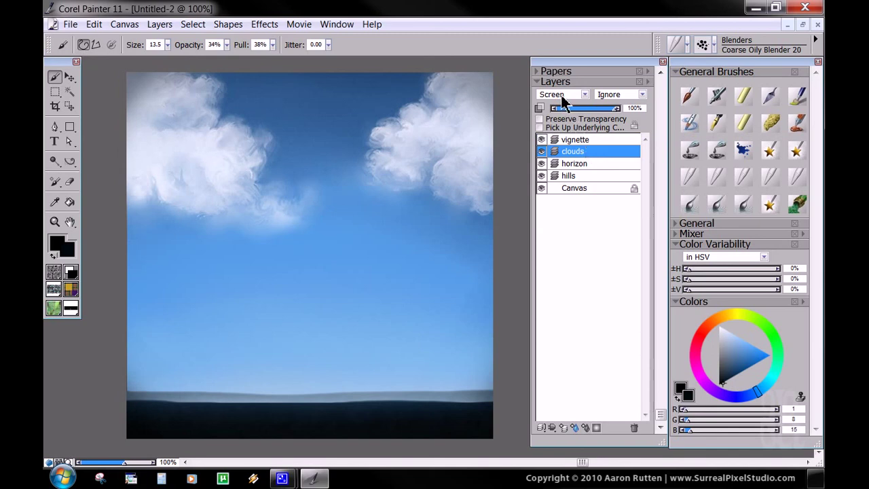
{"action": "left_click", "coordinate": [716, 99]}
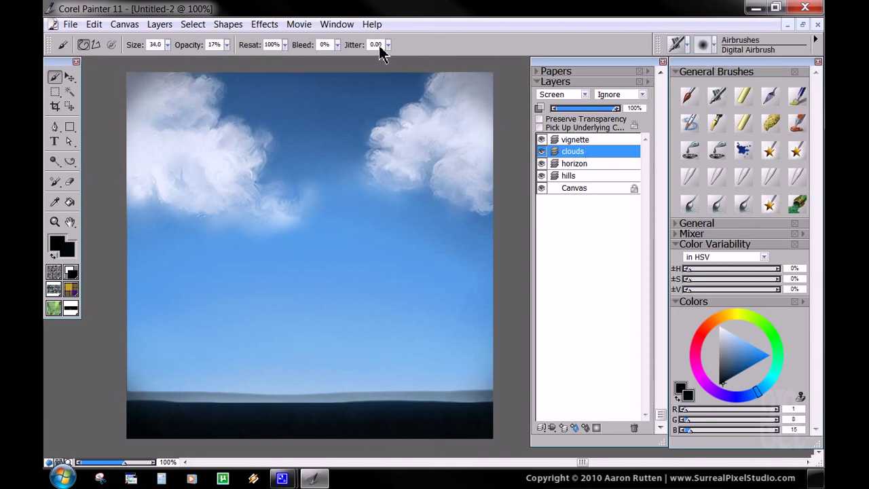
{"action": "mouse_move", "coordinate": [389, 95]}
{"action": "left_mouse_down"}
{"action": "mouse_move", "coordinate": [416, 99]}
{"action": "mouse_move", "coordinate": [449, 138]}
{"action": "mouse_move", "coordinate": [442, 127]}
{"action": "mouse_move", "coordinate": [446, 148]}
{"action": "mouse_move", "coordinate": [424, 123]}
{"action": "left_mouse_up"}
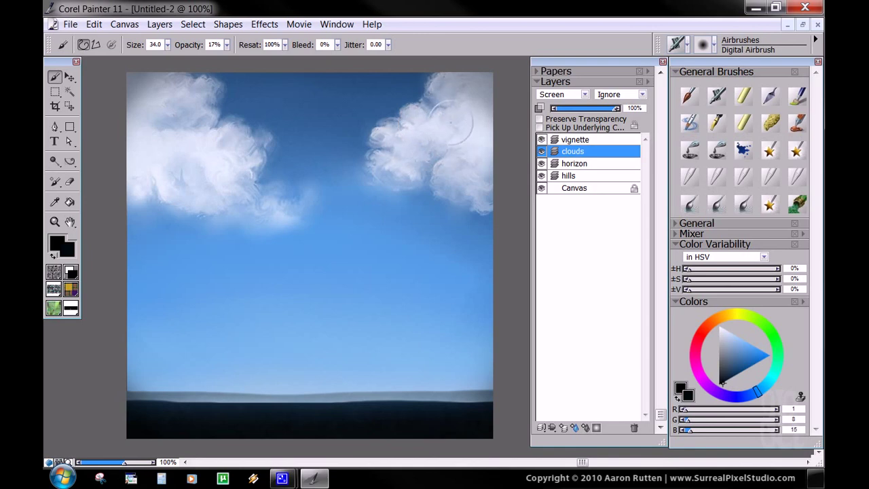
{"action": "left_click", "coordinate": [717, 177]}
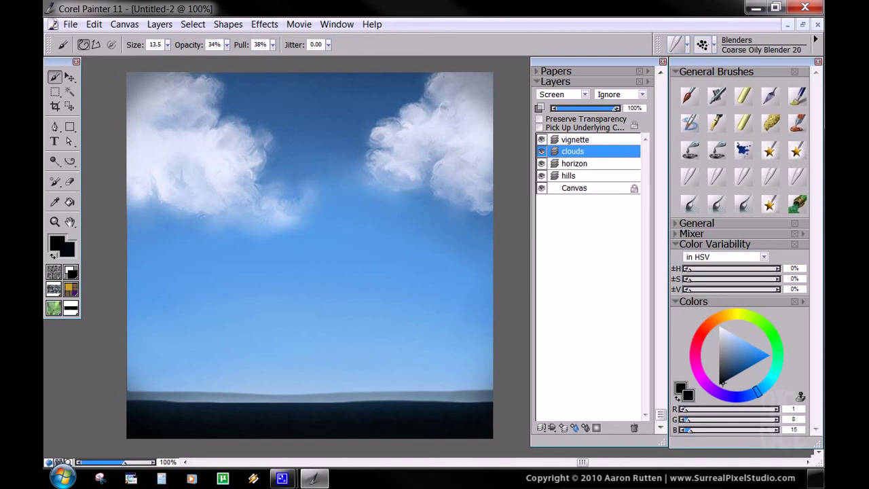
{"action": "left_click", "coordinate": [691, 182]}
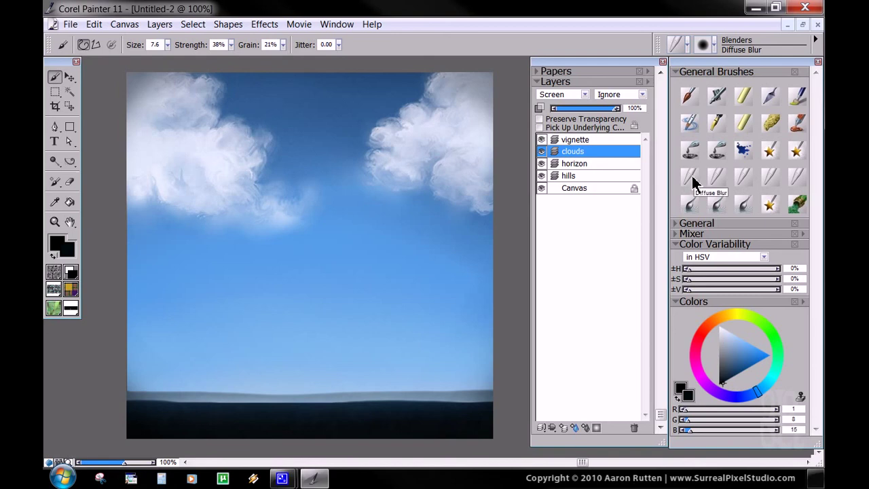